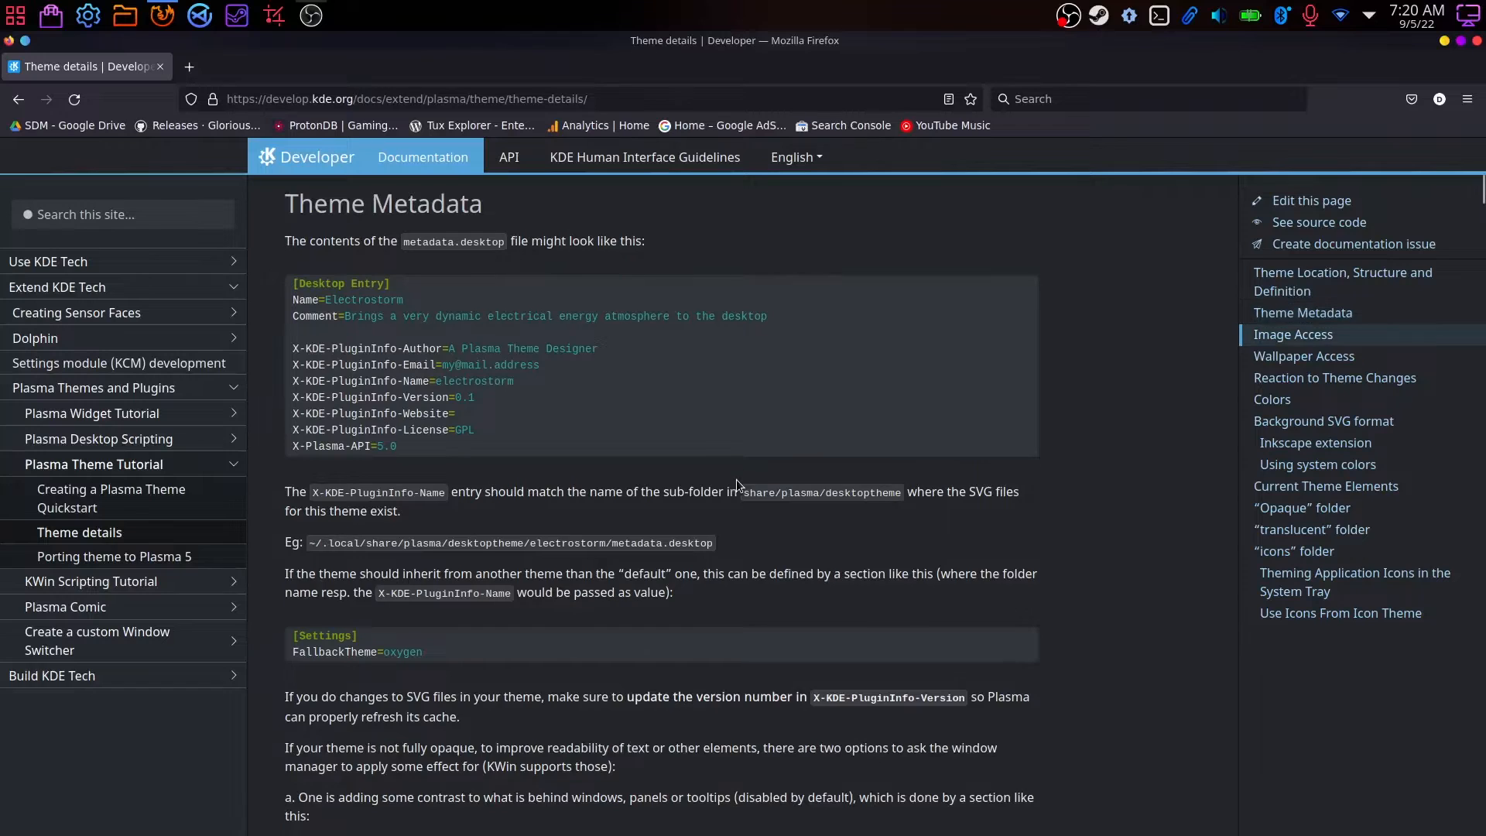
# Step: Examine the Plasma Theme details documentation, covering theme structure, metadata, image access, colors, SVG format and current theme elements
pyautogui.scroll(-4, 736, 485)
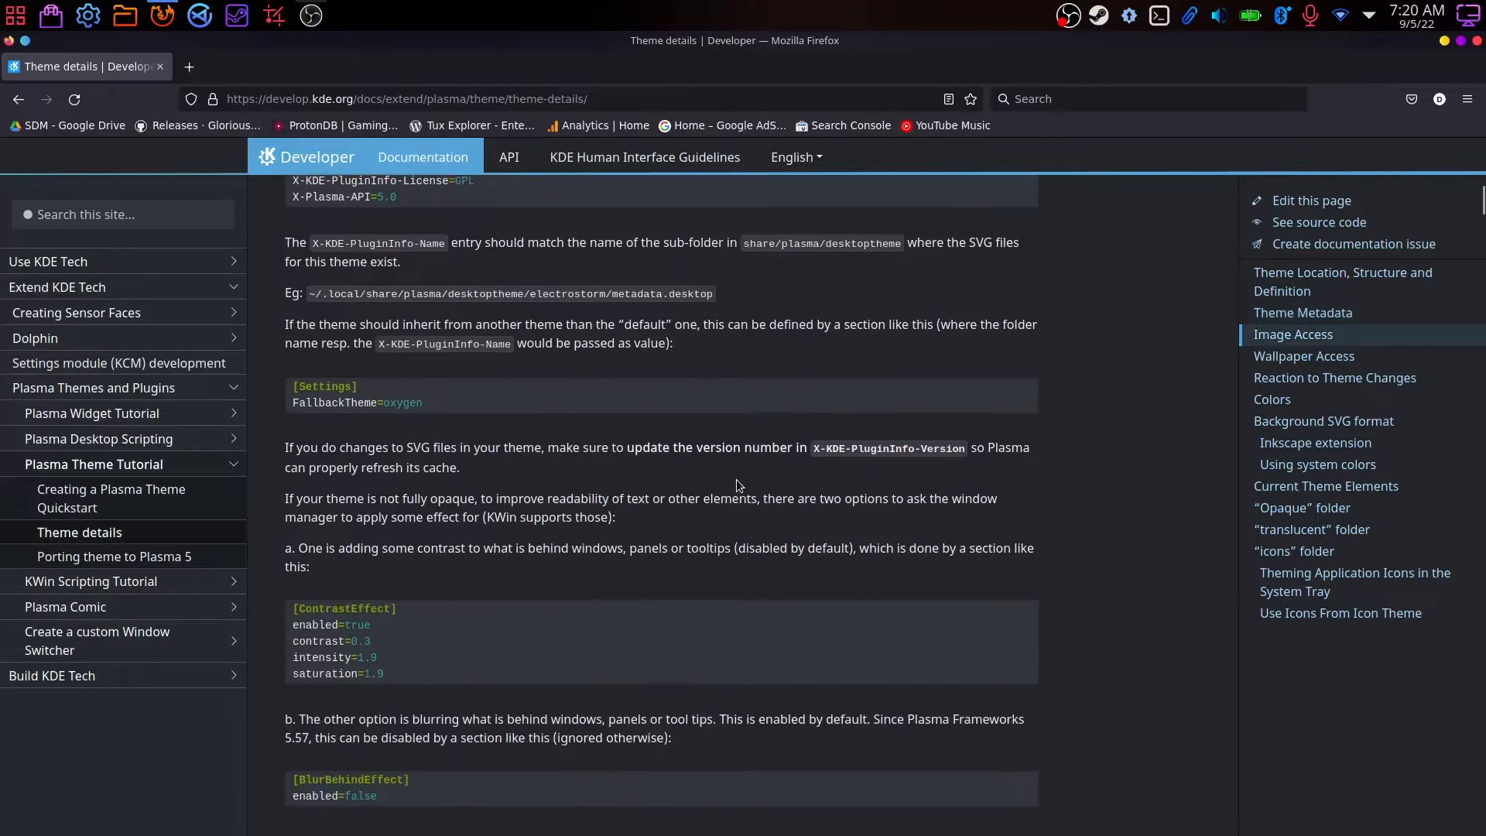
pyautogui.scroll(-5, 743, 485)
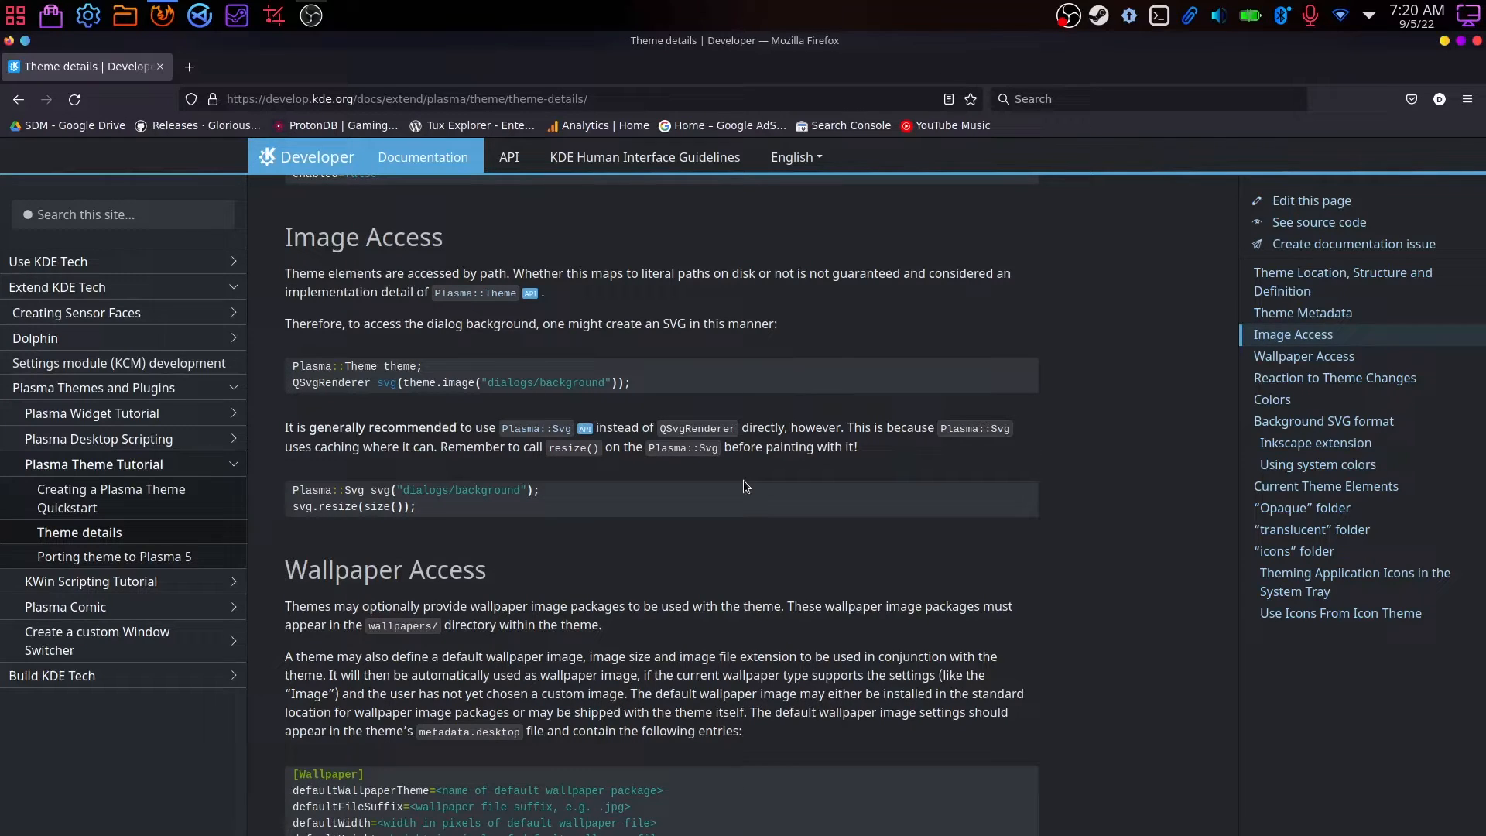
pyautogui.click(15, 539)
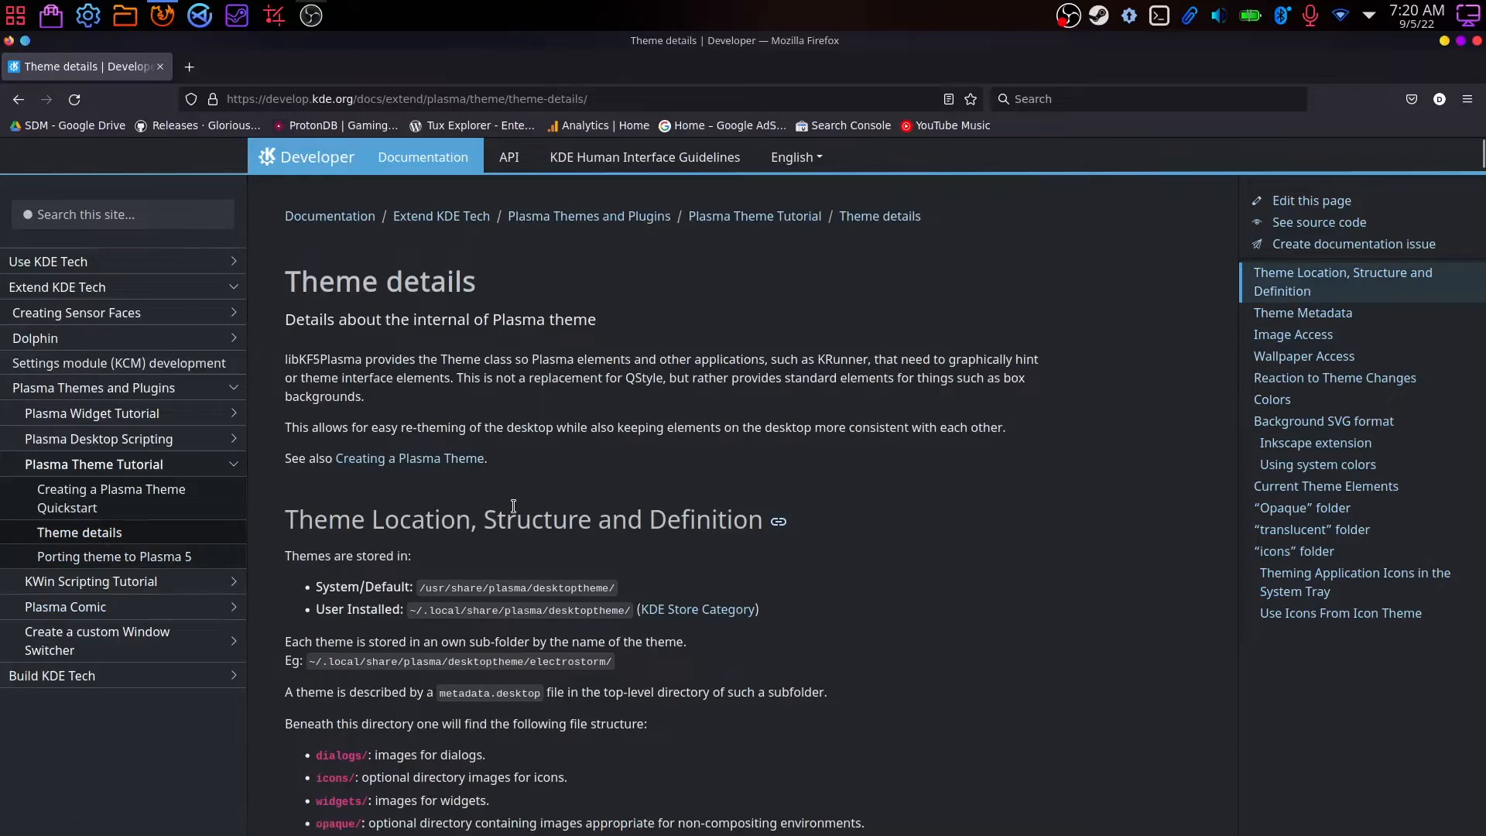
pyautogui.scroll(-20, 513, 506)
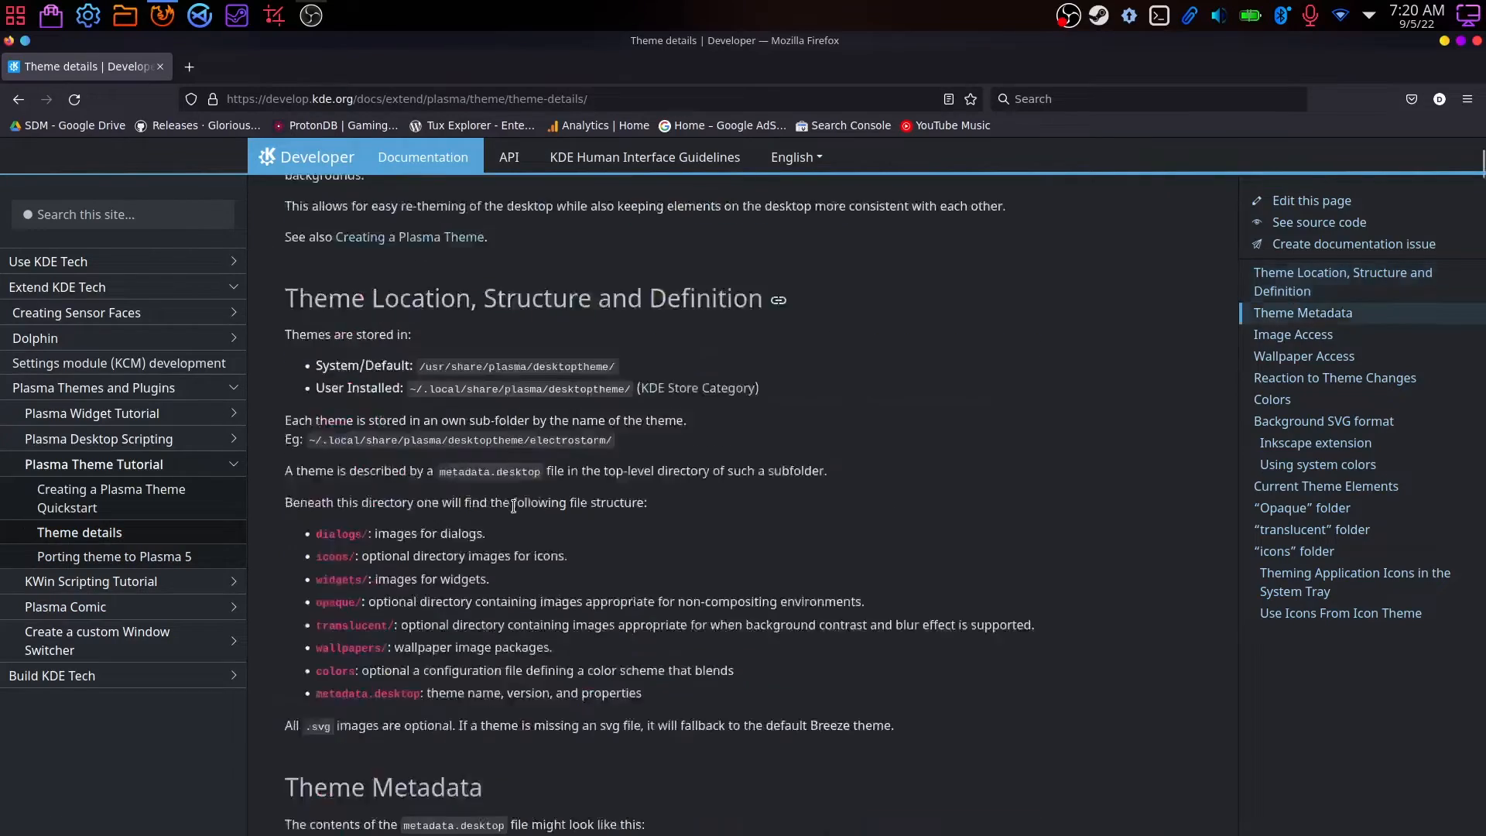
pyautogui.scroll(-20, 513, 504)
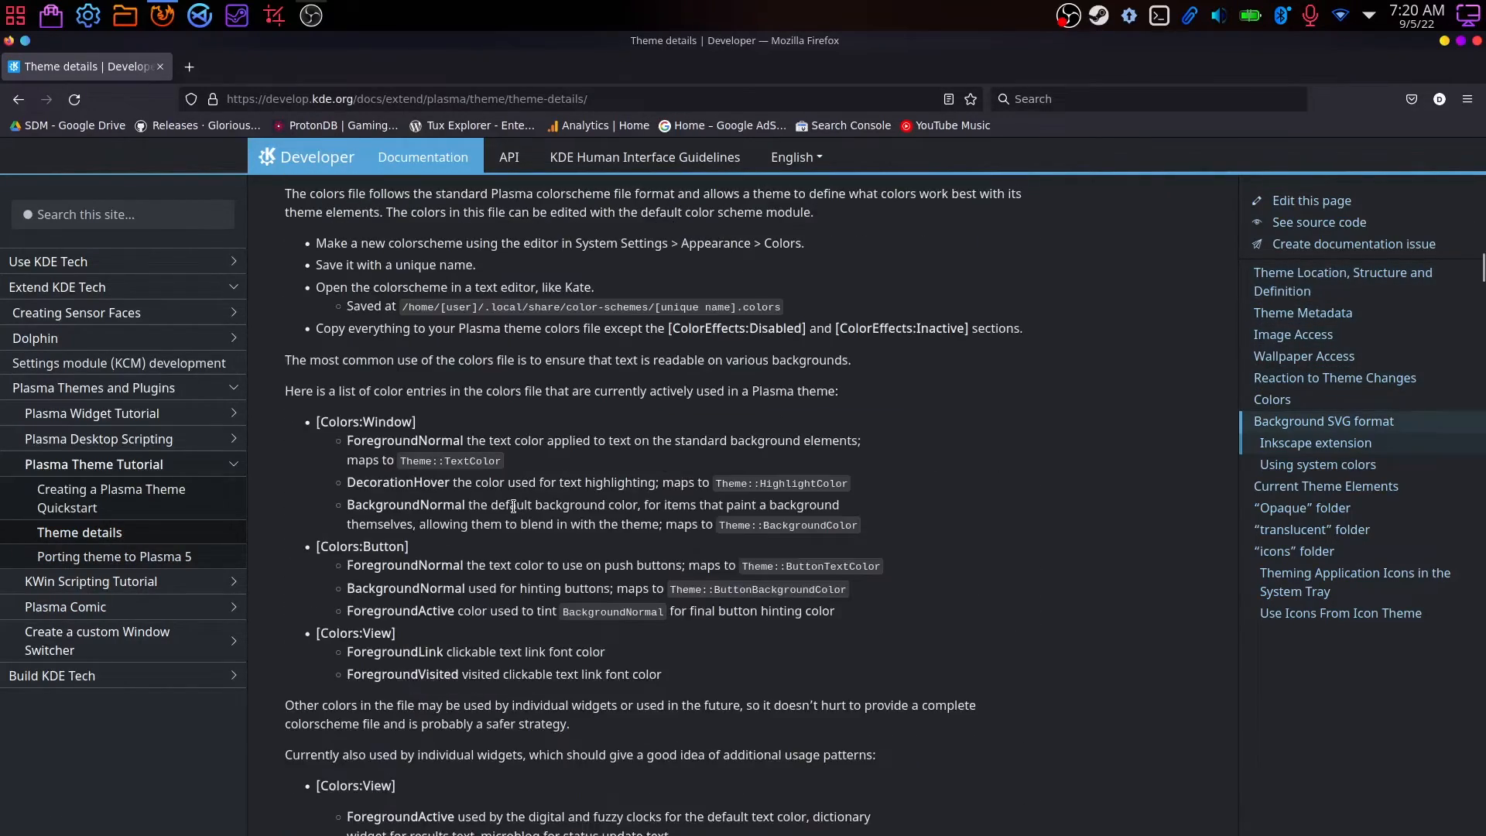
pyautogui.scroll(-6, 513, 504)
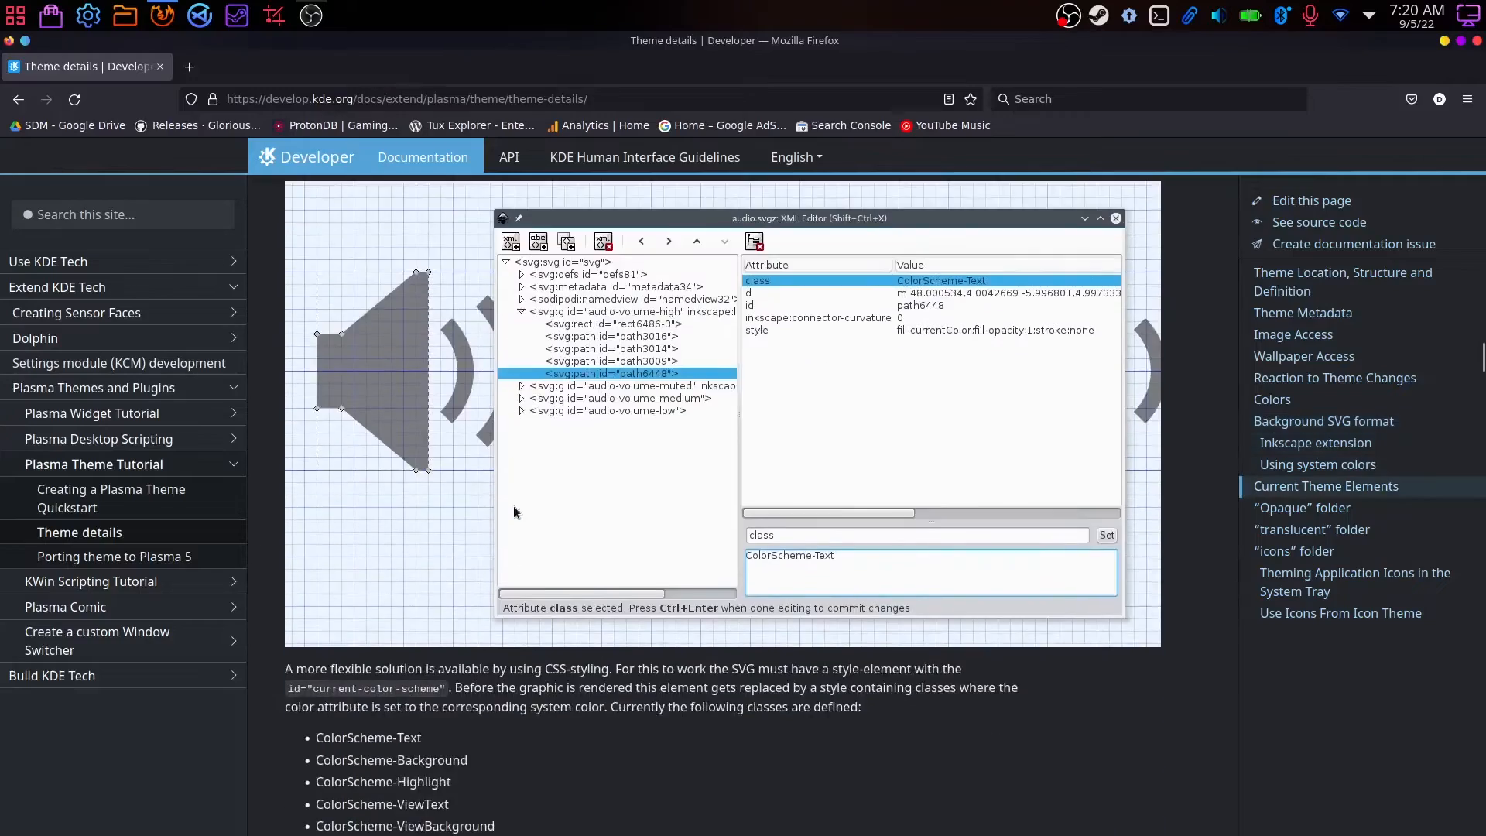
pyautogui.scroll(4, 513, 505)
pyautogui.scroll(-5, 513, 505)
pyautogui.scroll(-12, 513, 506)
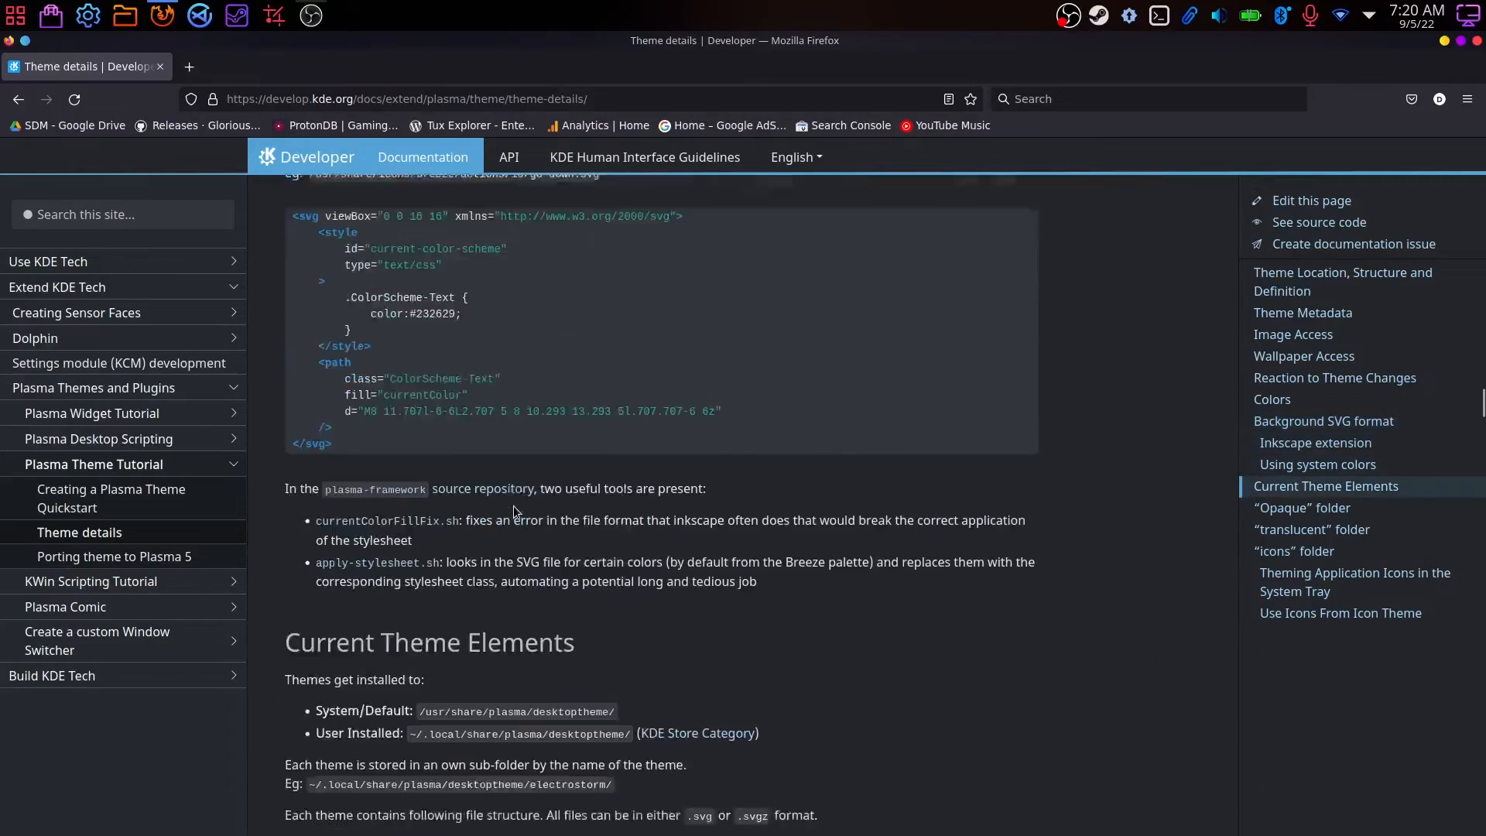
pyautogui.scroll(5, 513, 506)
pyautogui.scroll(-3, 513, 506)
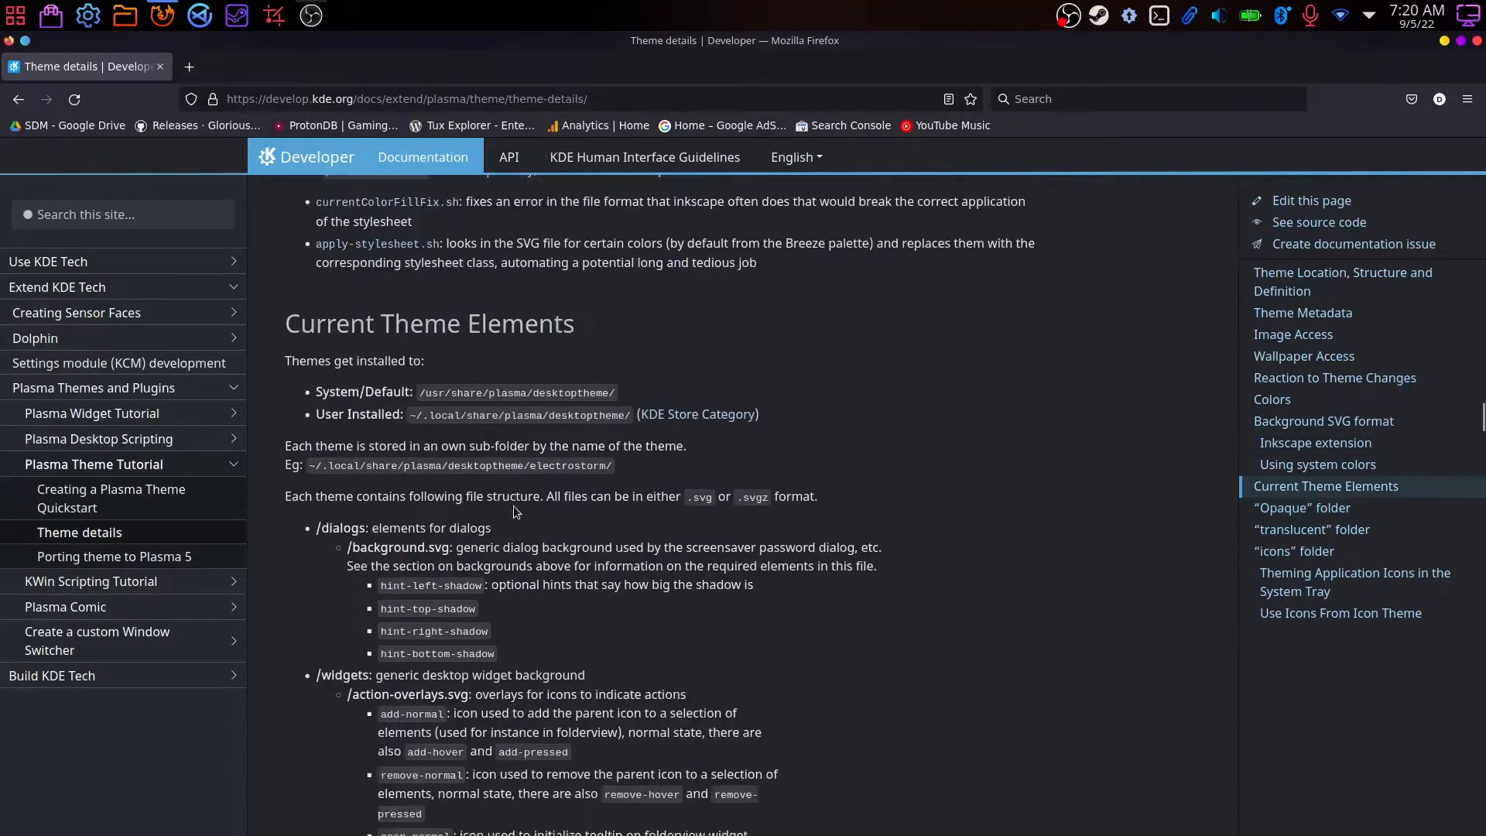
# Step: Switch to Dolphin and open background.svgz from plasma/desktoptheme/projectpeaches/dialogs in Inkscape
pyautogui.hotkey('alt', 'Tab')
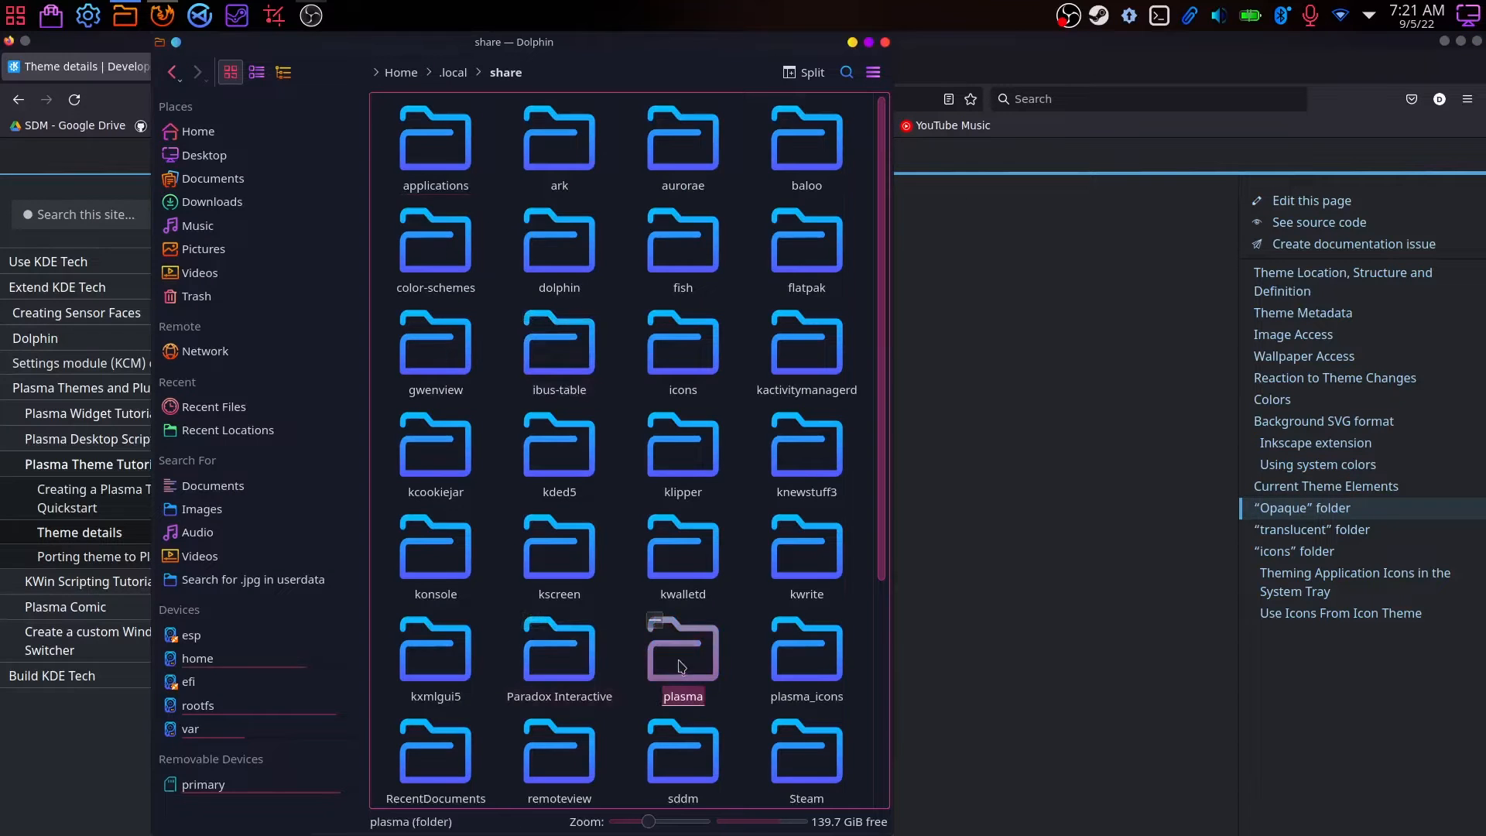
pyautogui.click(683, 650)
pyautogui.click(433, 141)
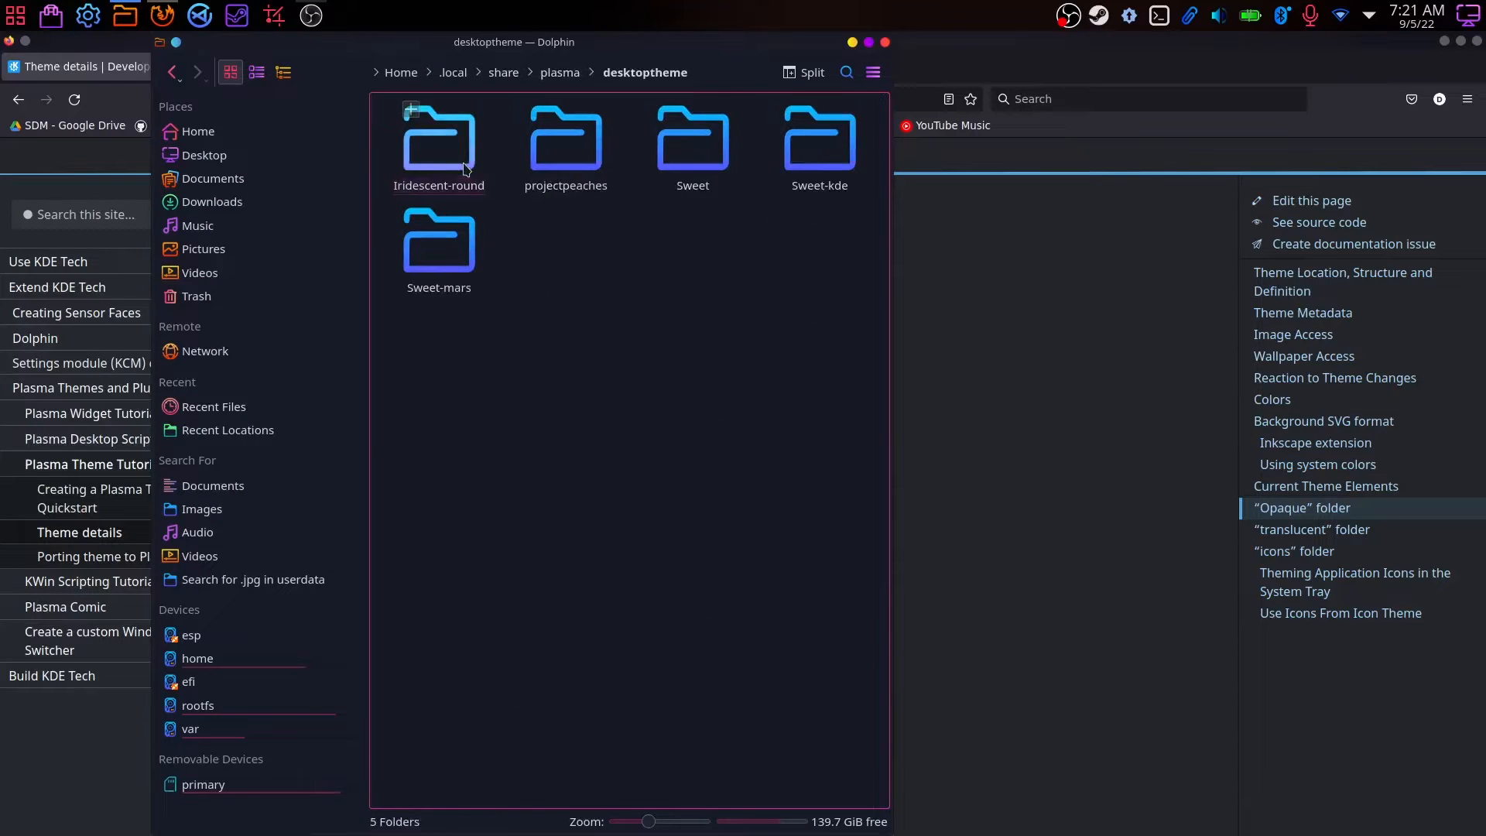
pyautogui.click(557, 144)
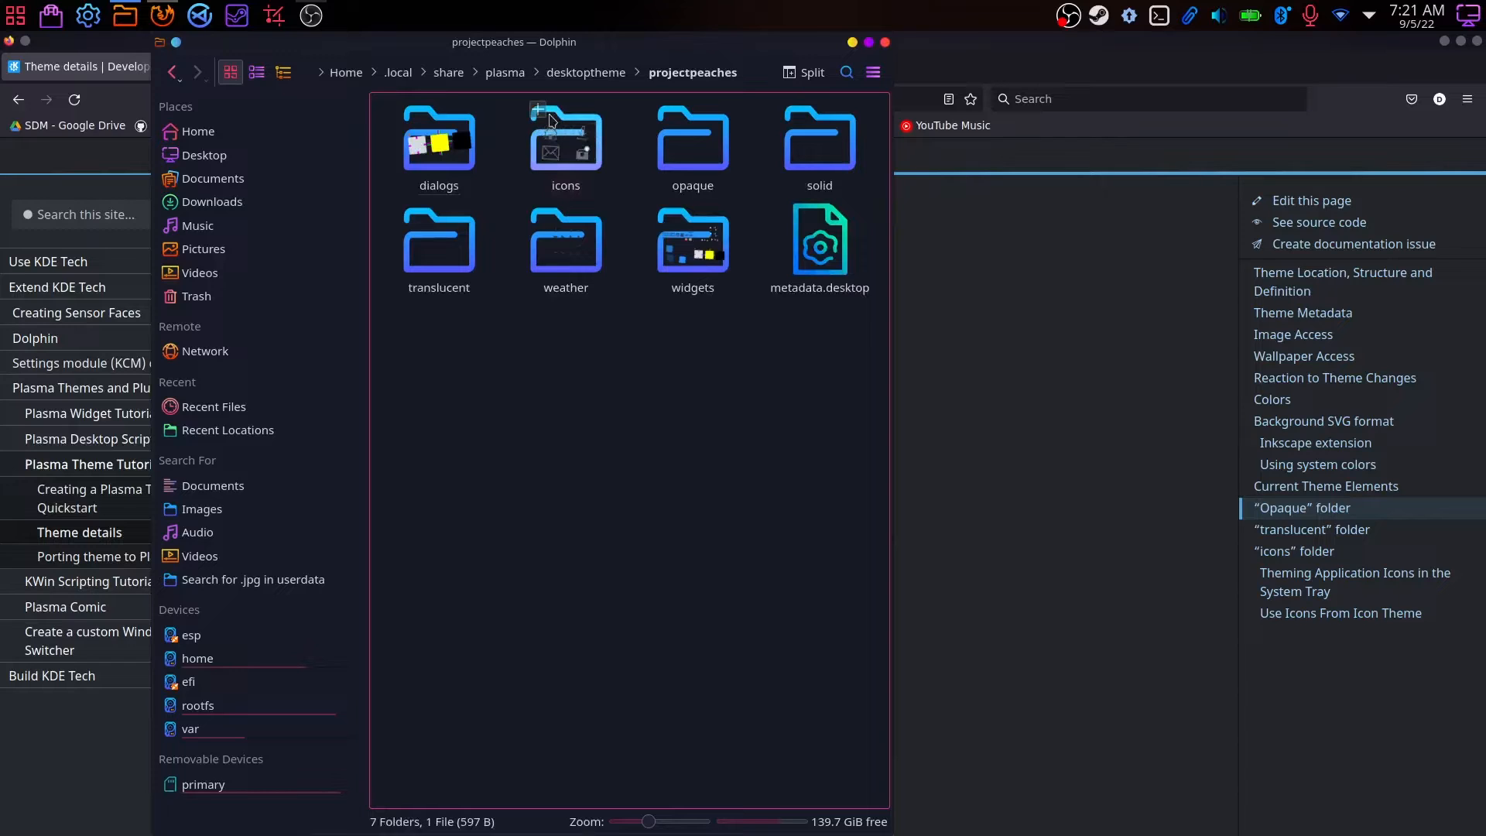
pyautogui.click(445, 178)
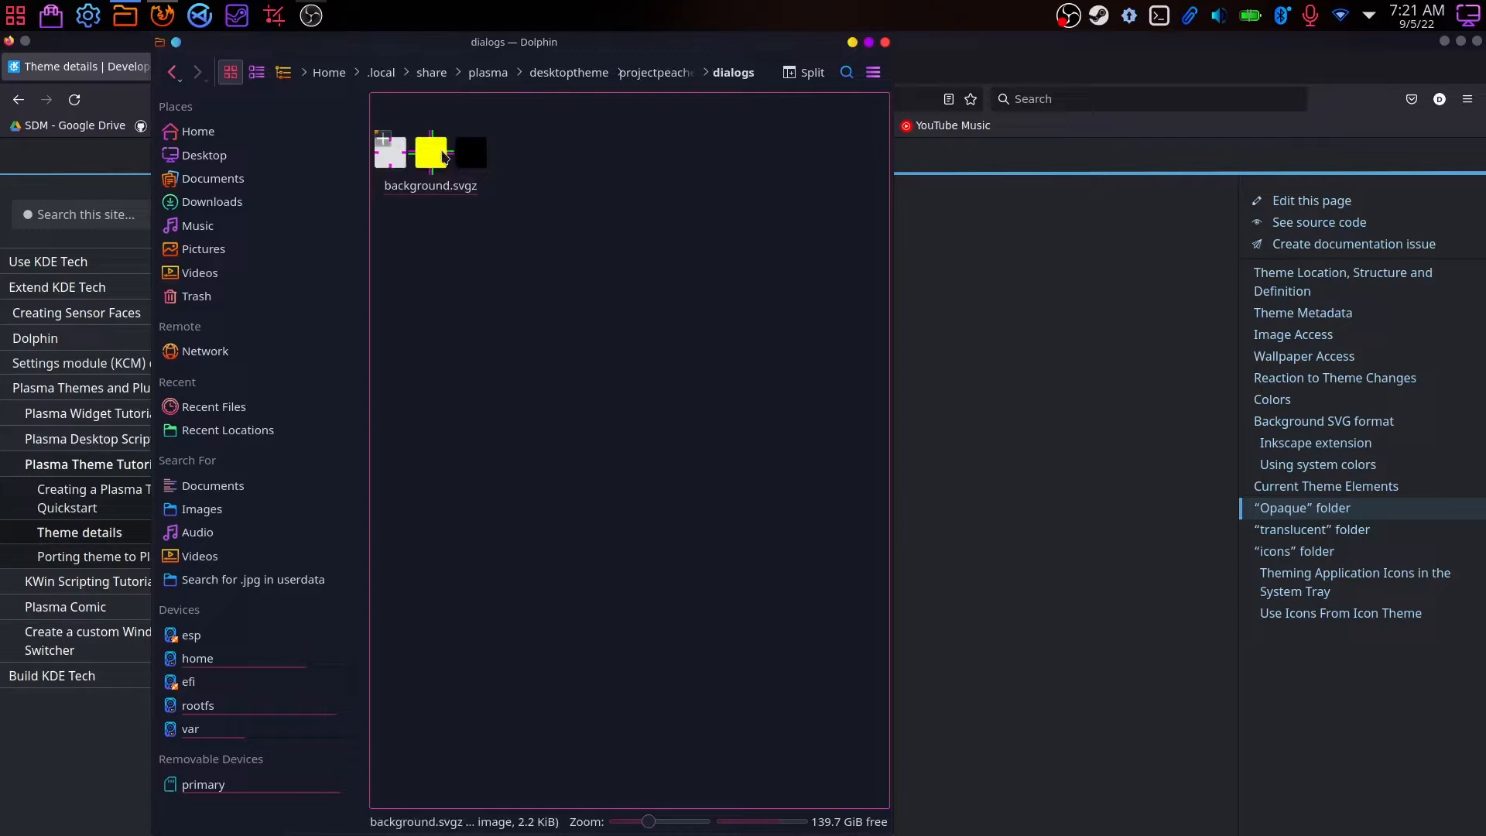
pyautogui.click(443, 155)
pyautogui.rightClick(445, 155)
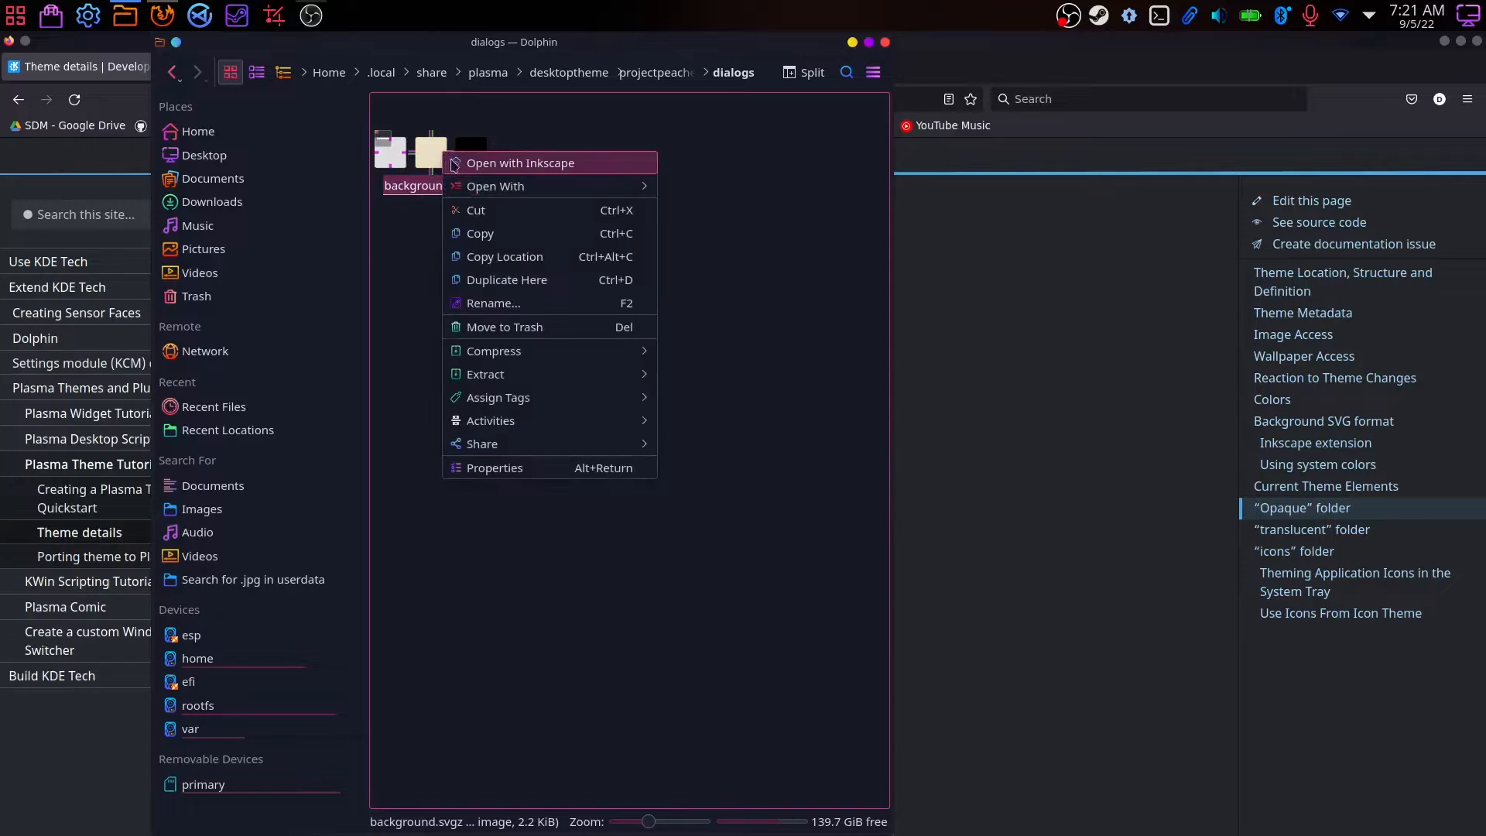
pyautogui.click(462, 165)
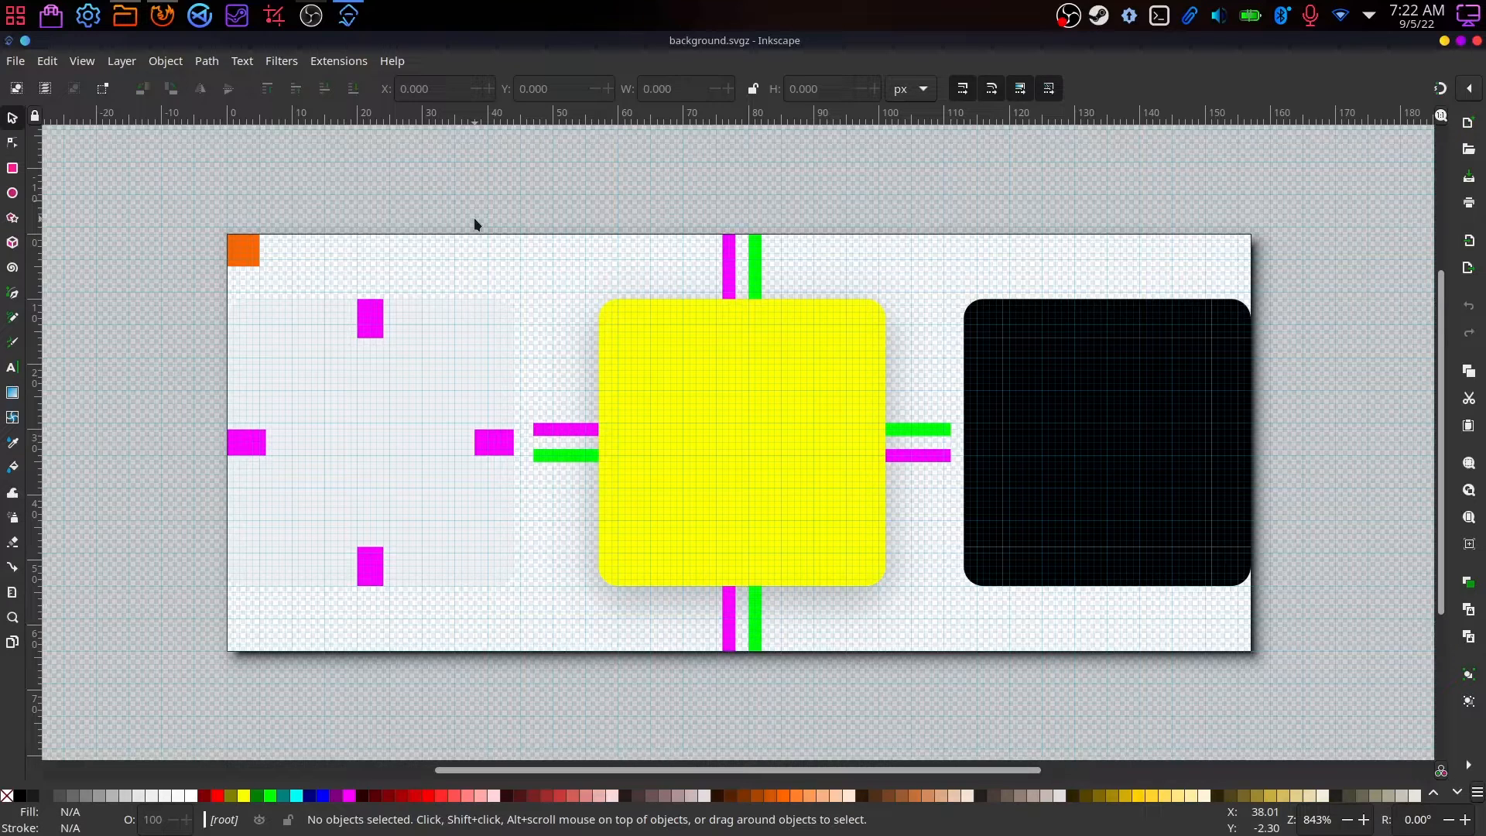
# Step: Inspect the element groups of the dialog background, including its pale center, magenta hint, and shadow pieces around the yellow square
pyautogui.click(304, 484)
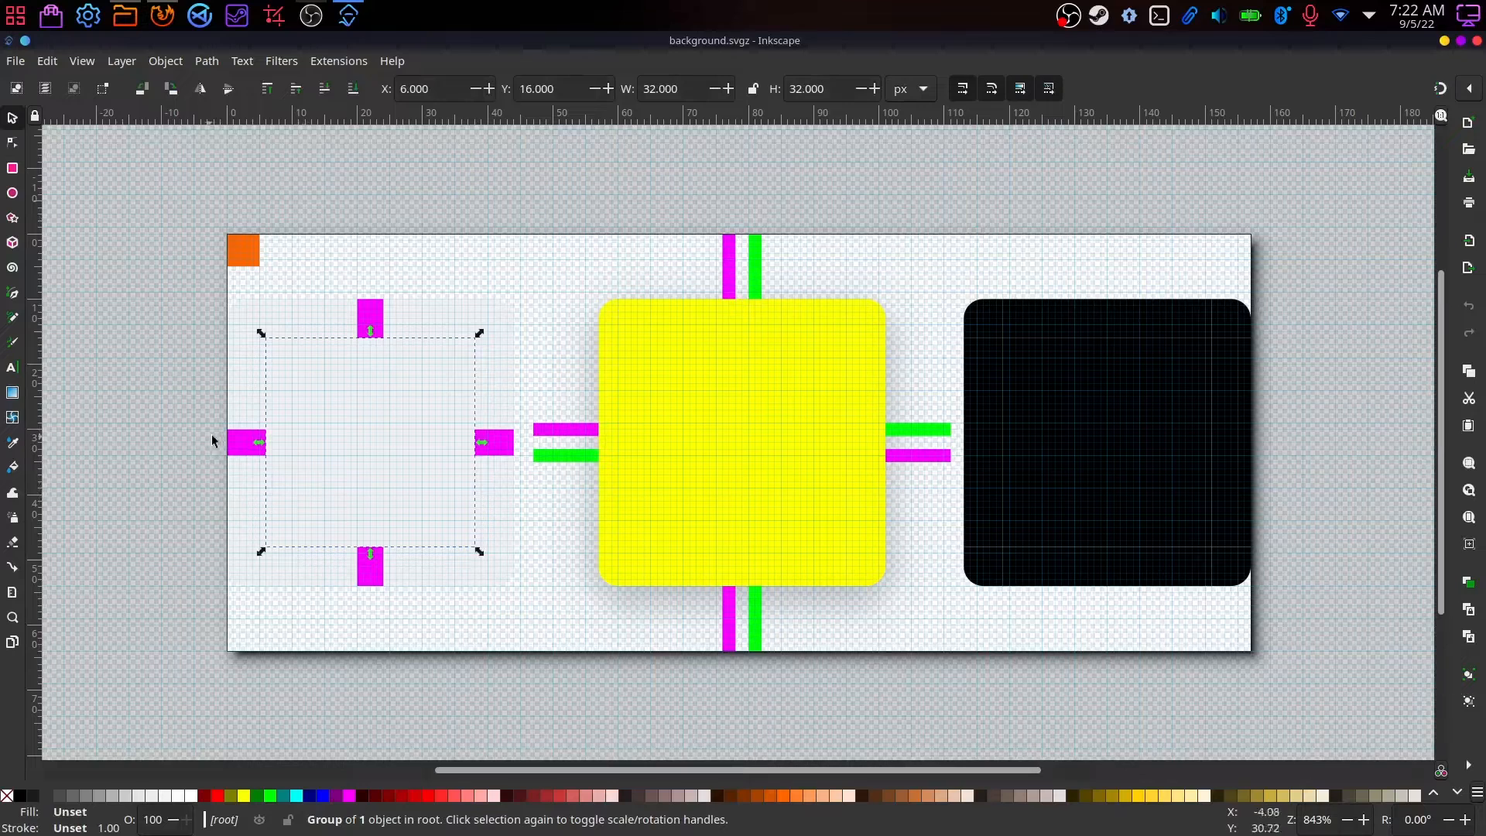
pyautogui.click(246, 442)
pyautogui.click(724, 328)
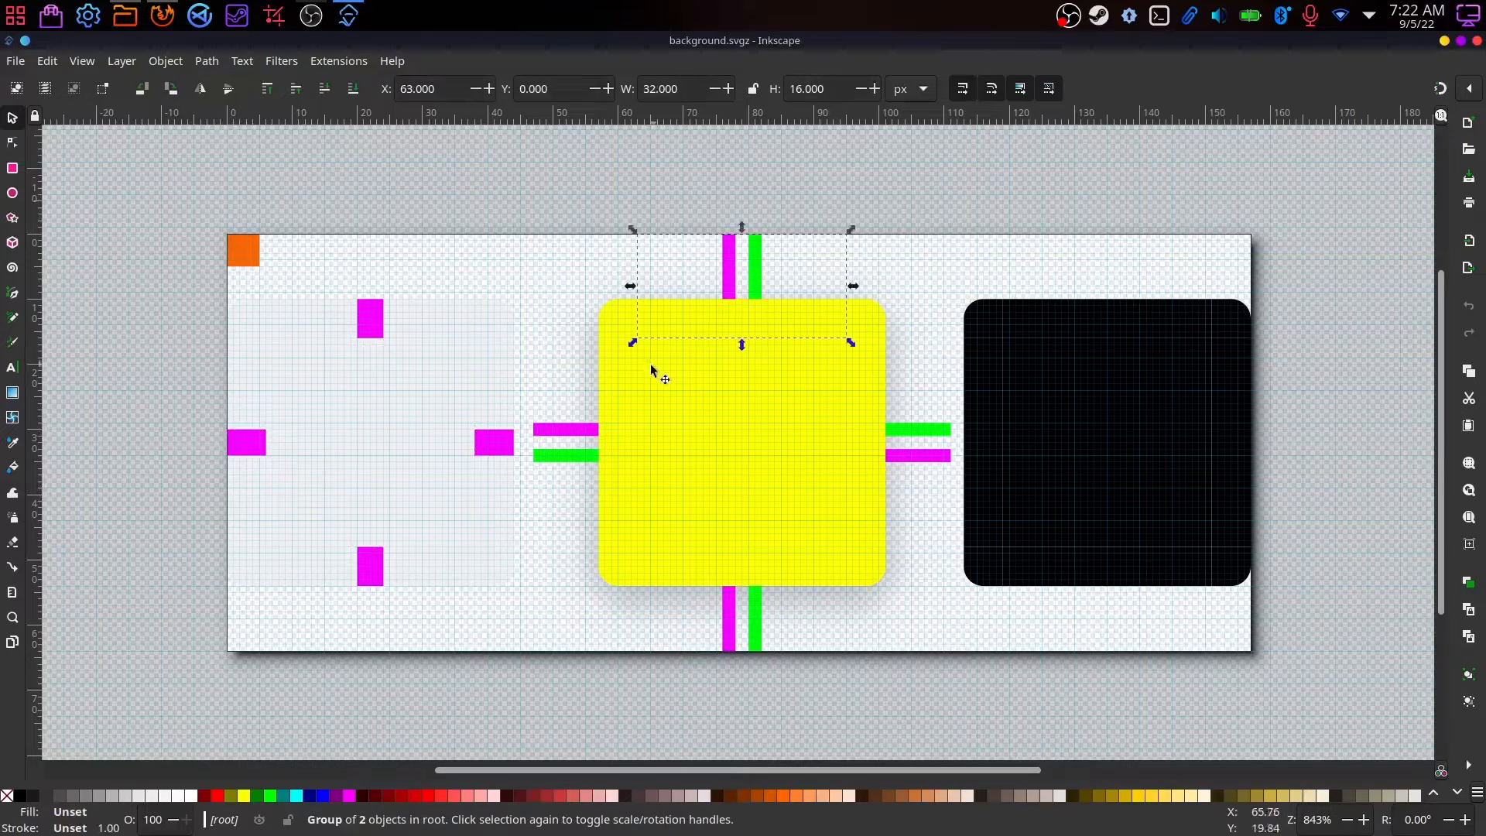
pyautogui.click(593, 392)
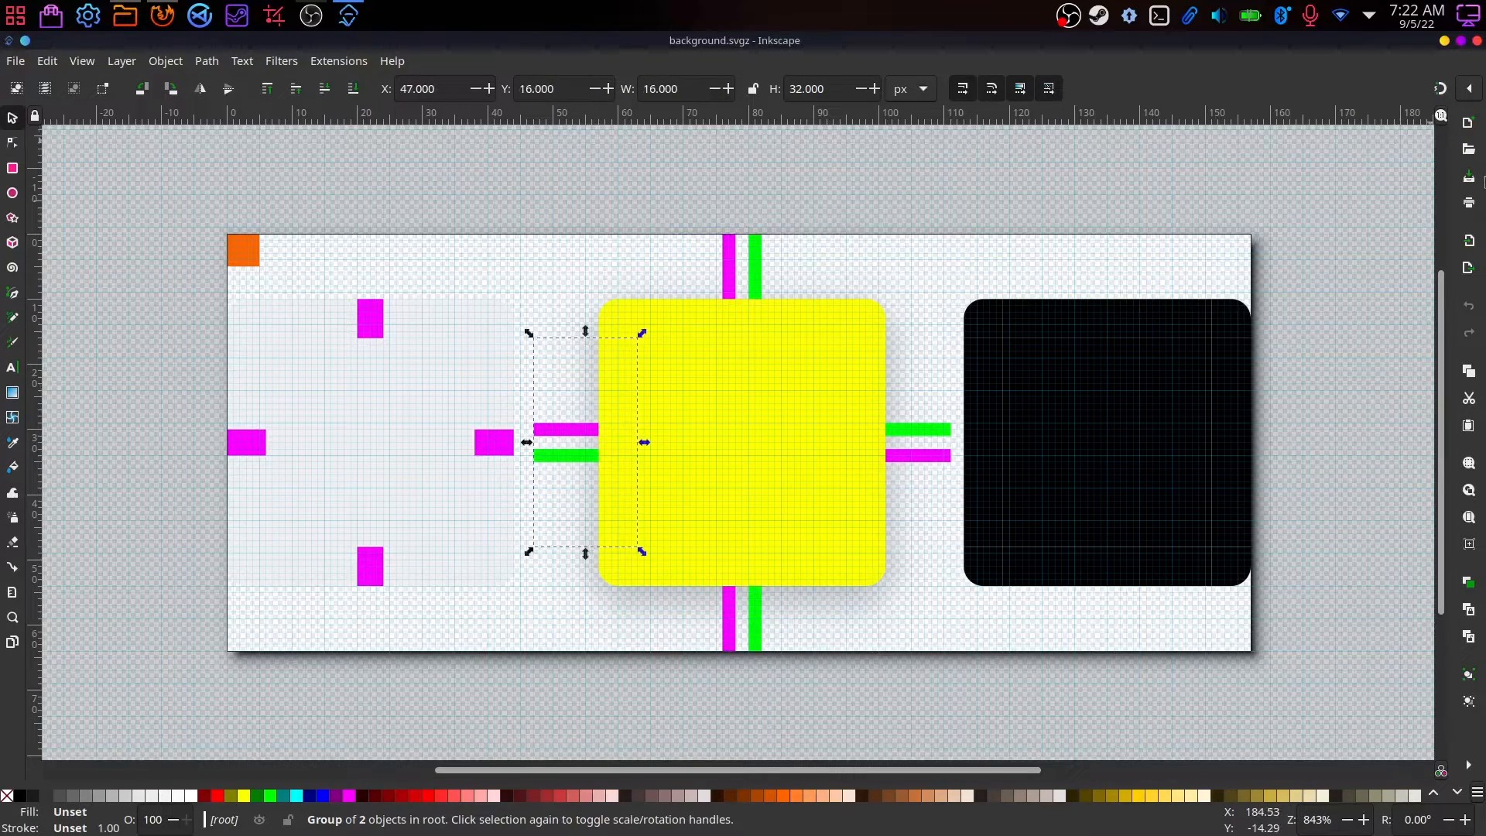
pyautogui.click(1468, 92)
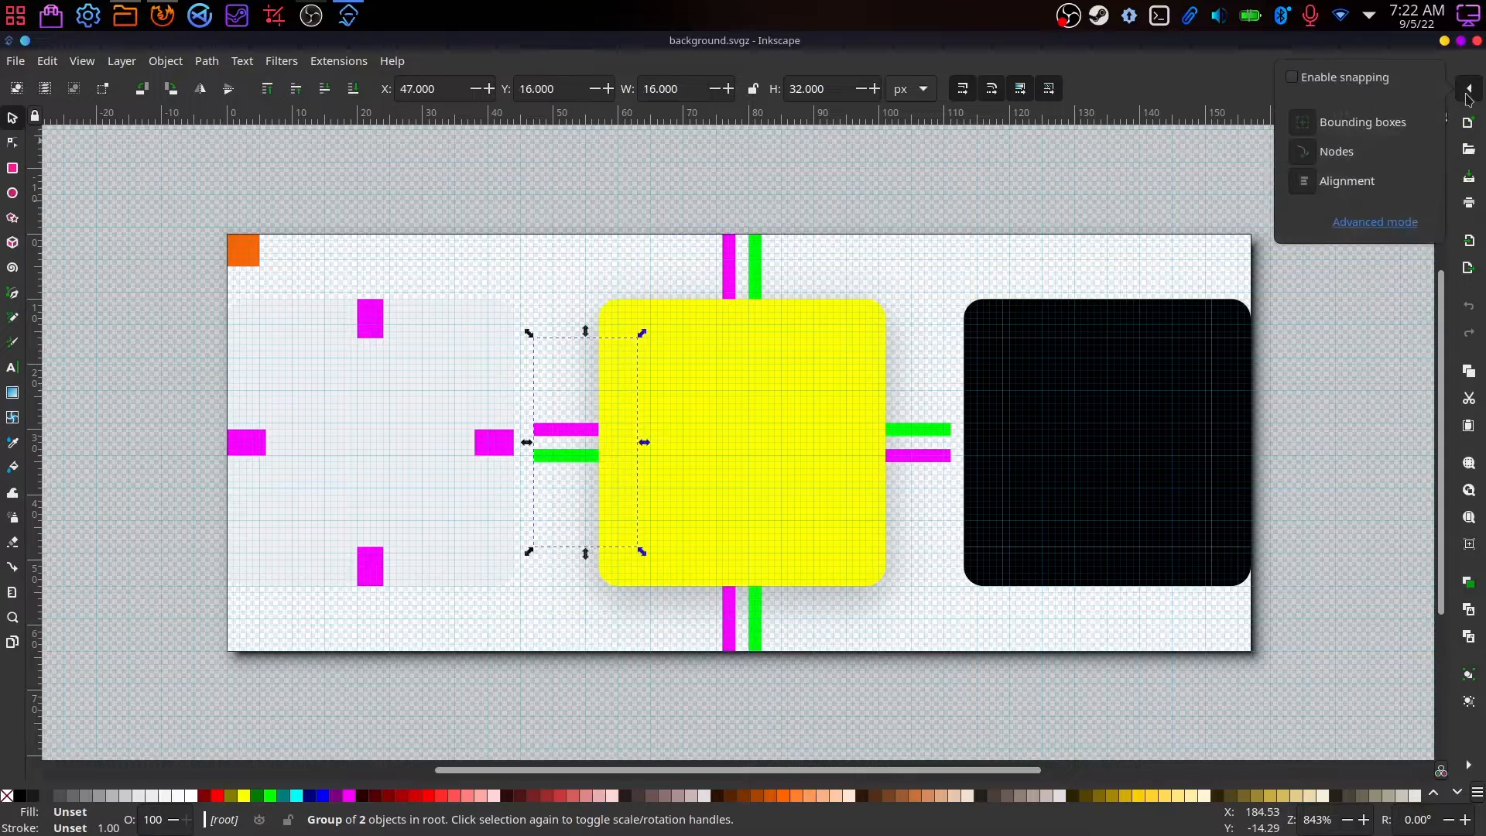
pyautogui.click(1472, 90)
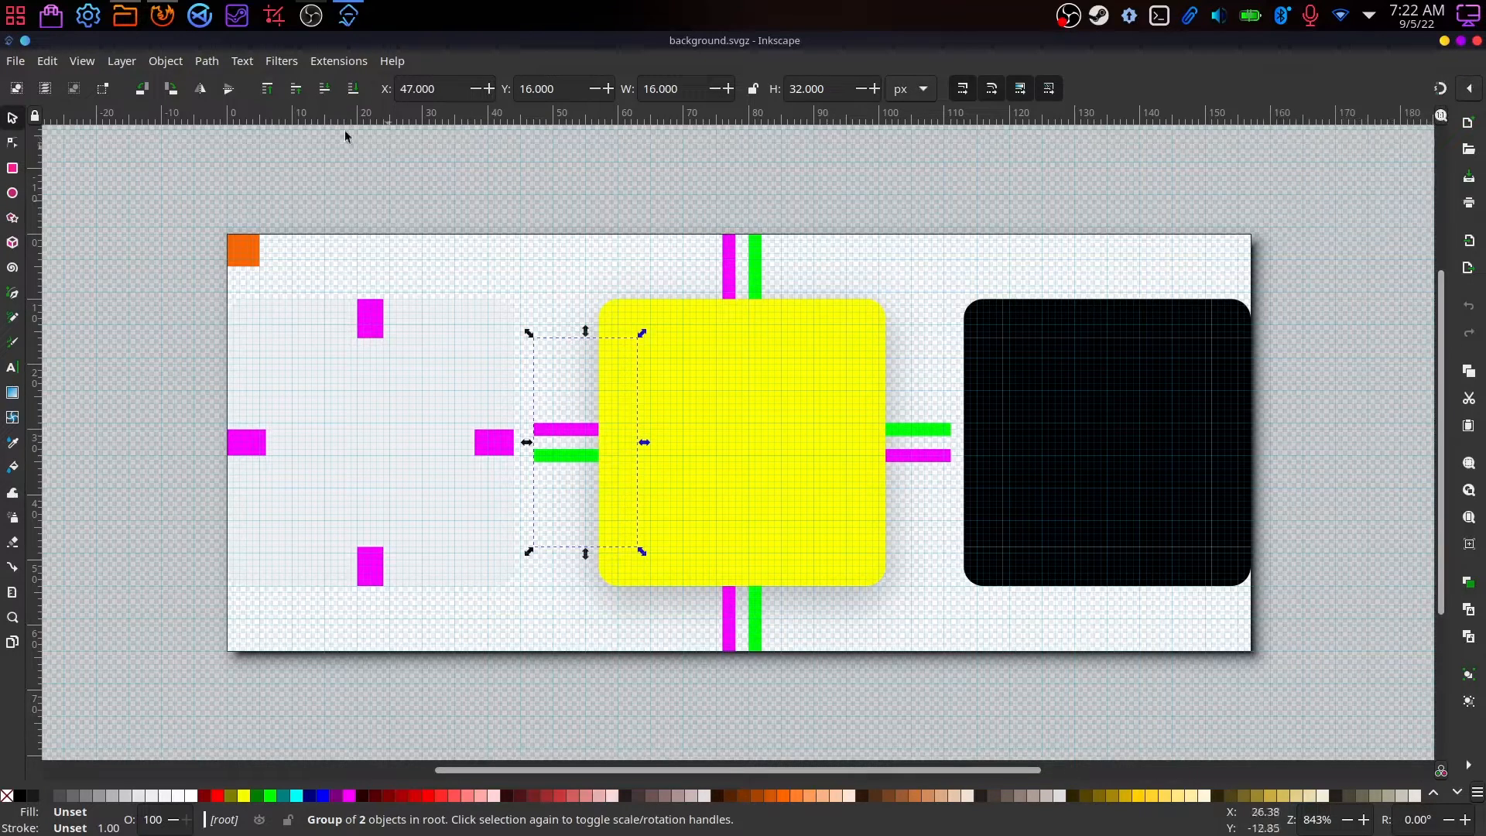
pyautogui.click(355, 62)
pyautogui.moveTo(392, 65)
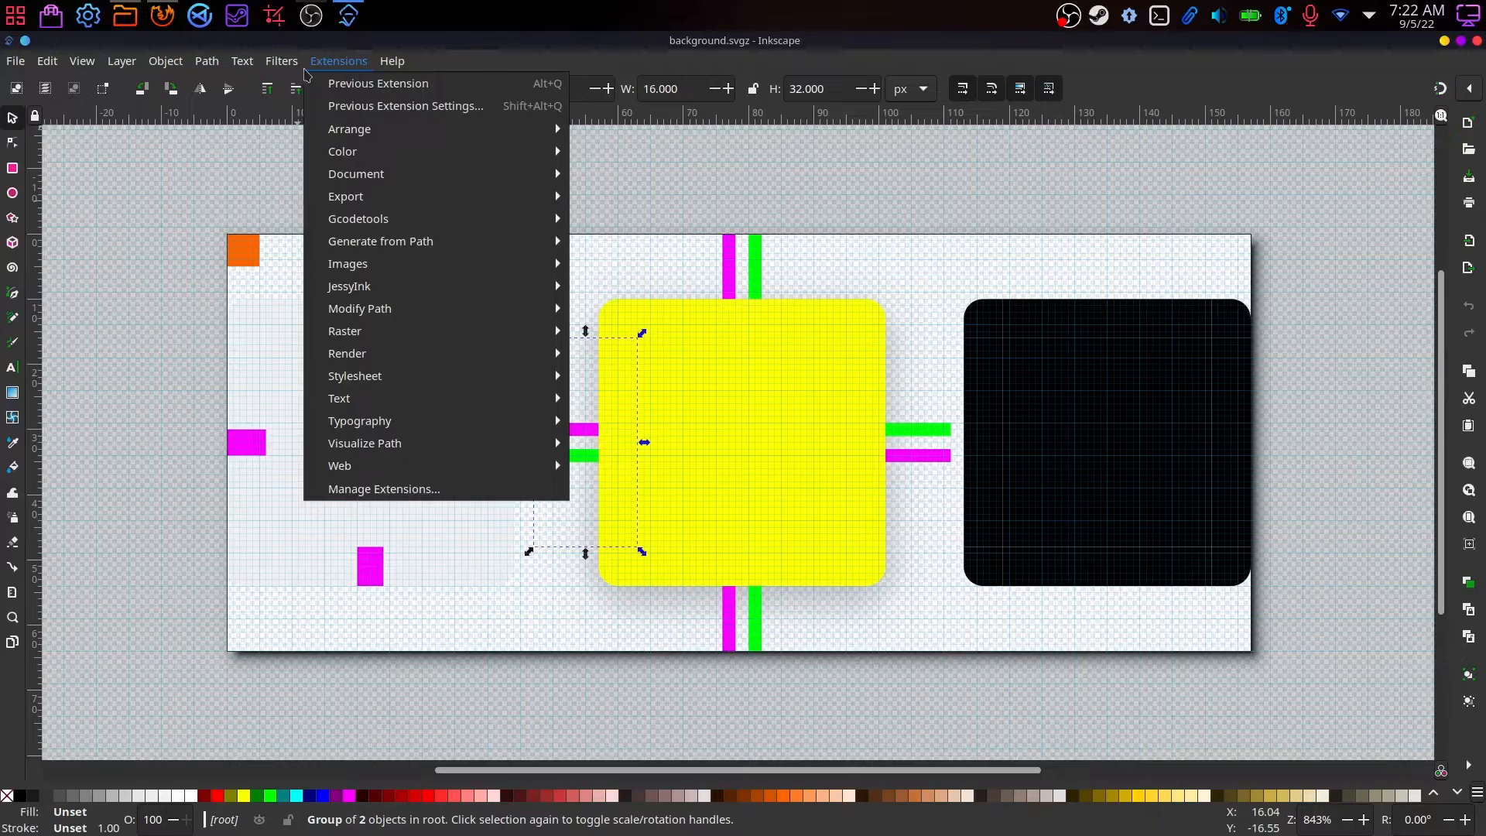
pyautogui.moveTo(302, 75)
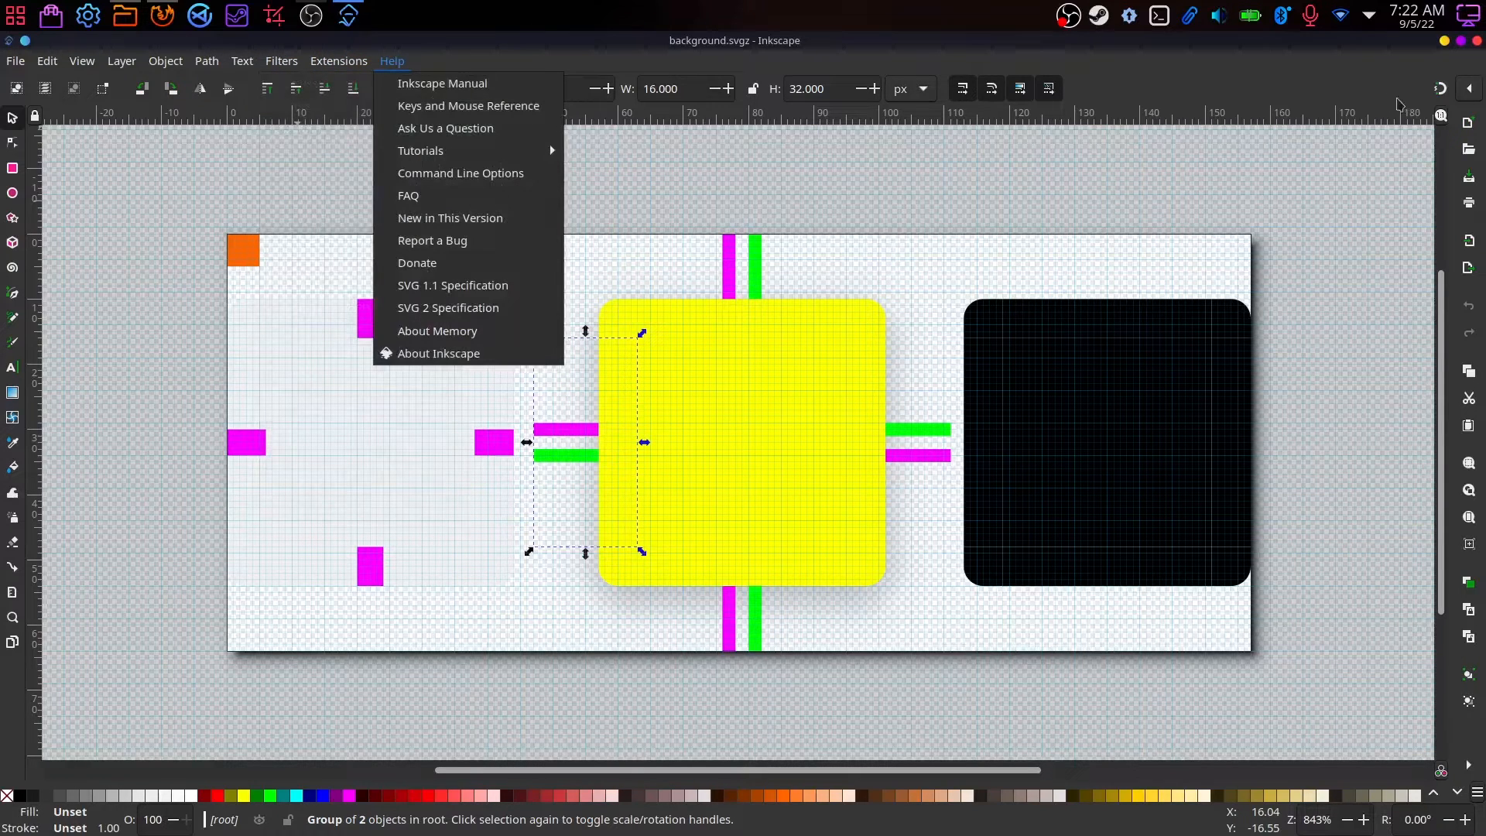
pyautogui.click(106, 47)
pyautogui.click(165, 60)
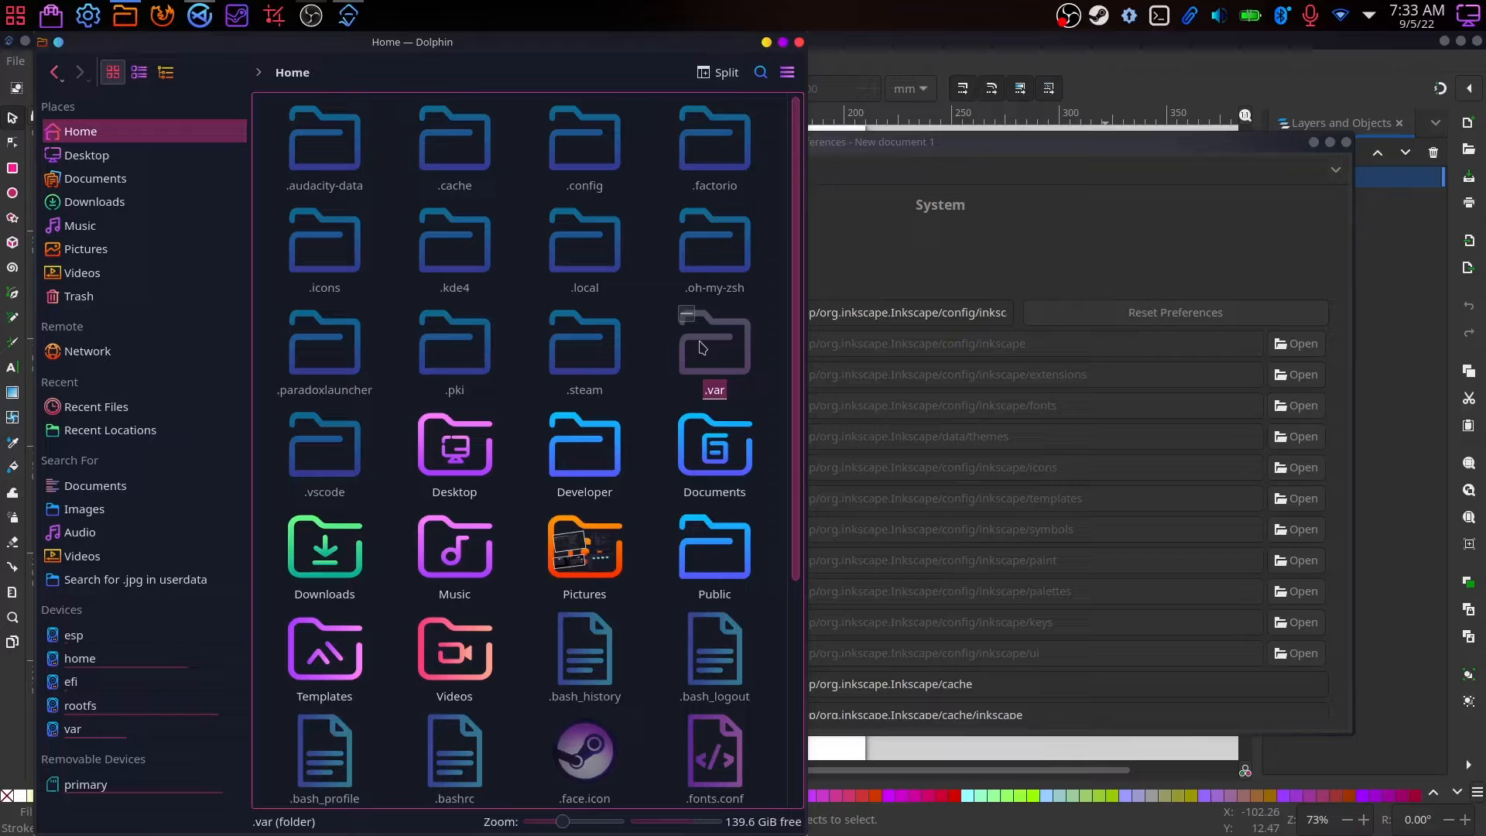
# Step: Open Inkscape's palettes folder at .var/app/org.inkscape.Inkscape/config/inkscape/palettes in the home directory
pyautogui.doubleClick(701, 348)
pyautogui.doubleClick(298, 172)
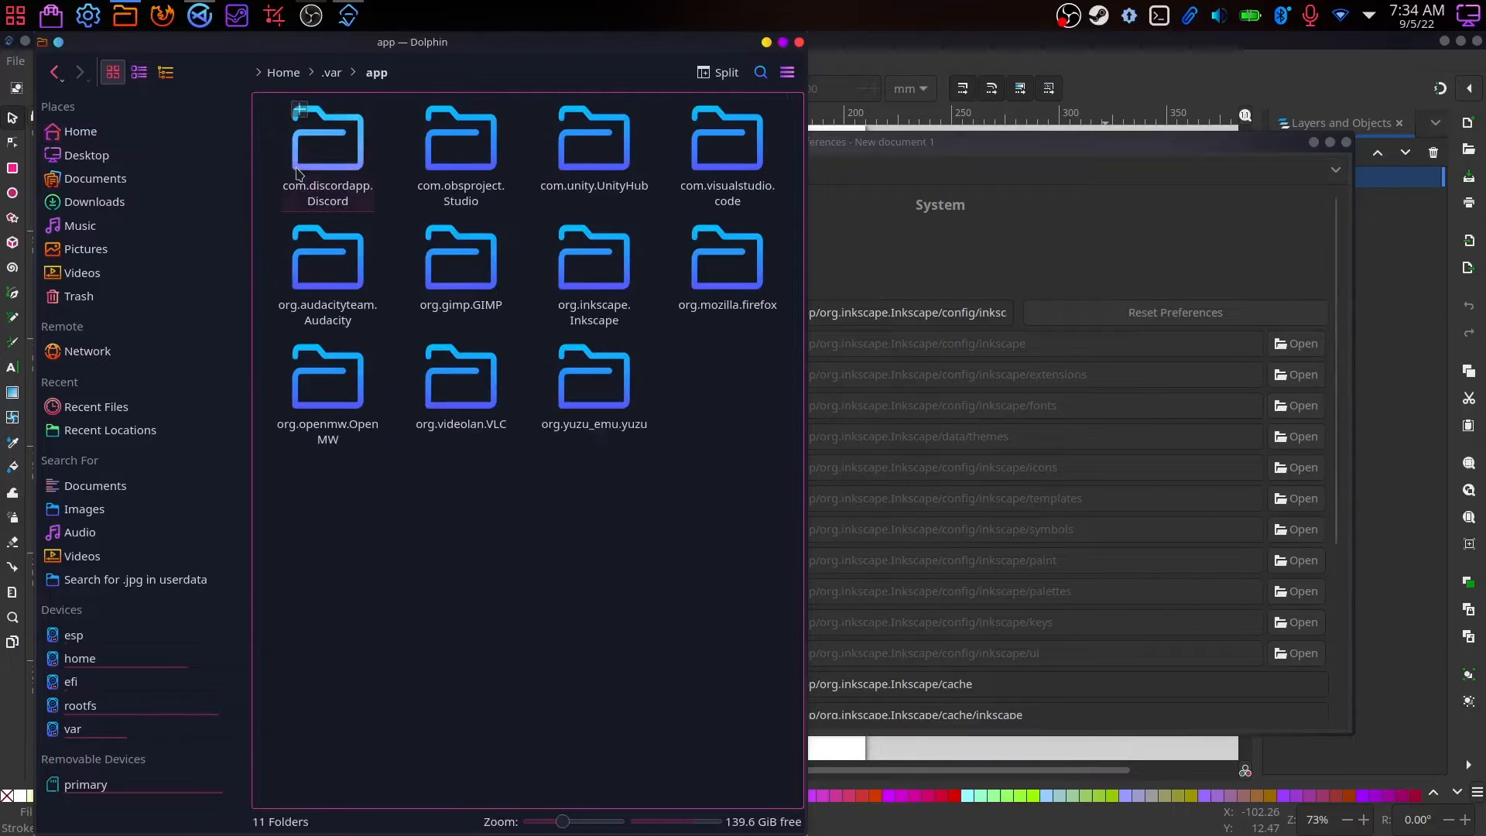
pyautogui.doubleClick(594, 267)
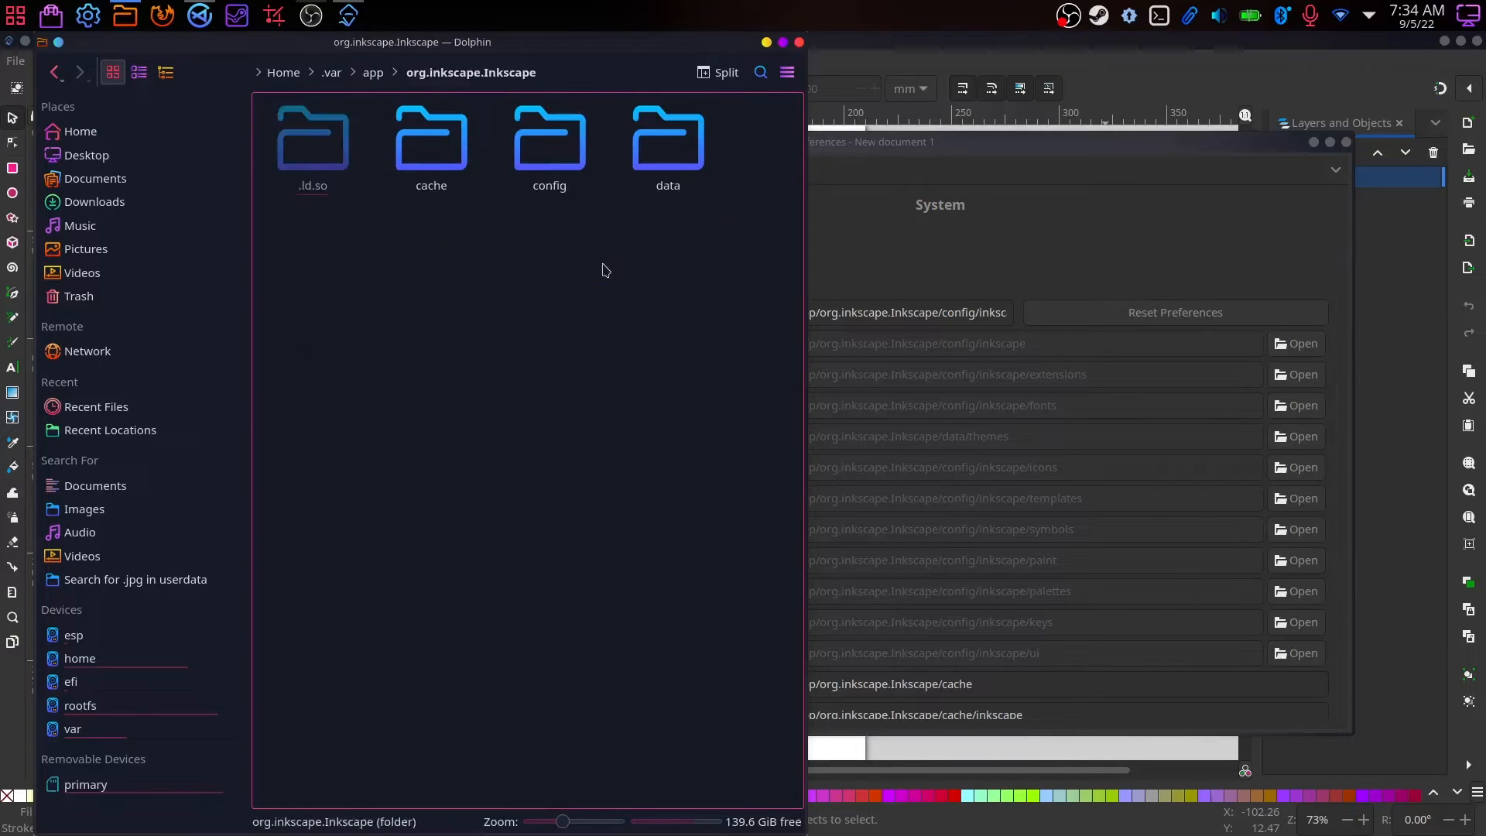
pyautogui.doubleClick(558, 159)
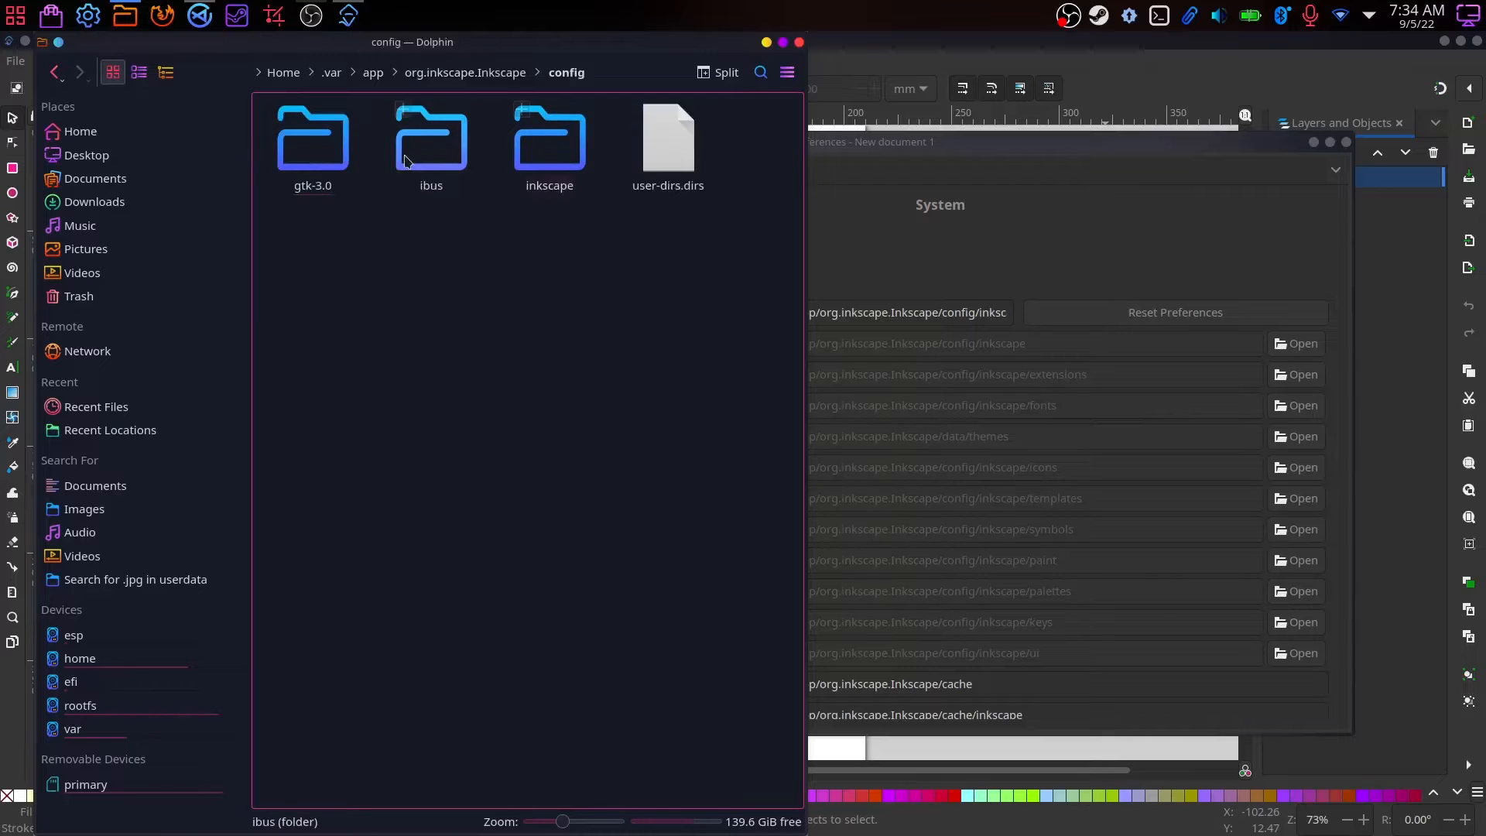
pyautogui.doubleClick(552, 164)
pyautogui.doubleClick(486, 232)
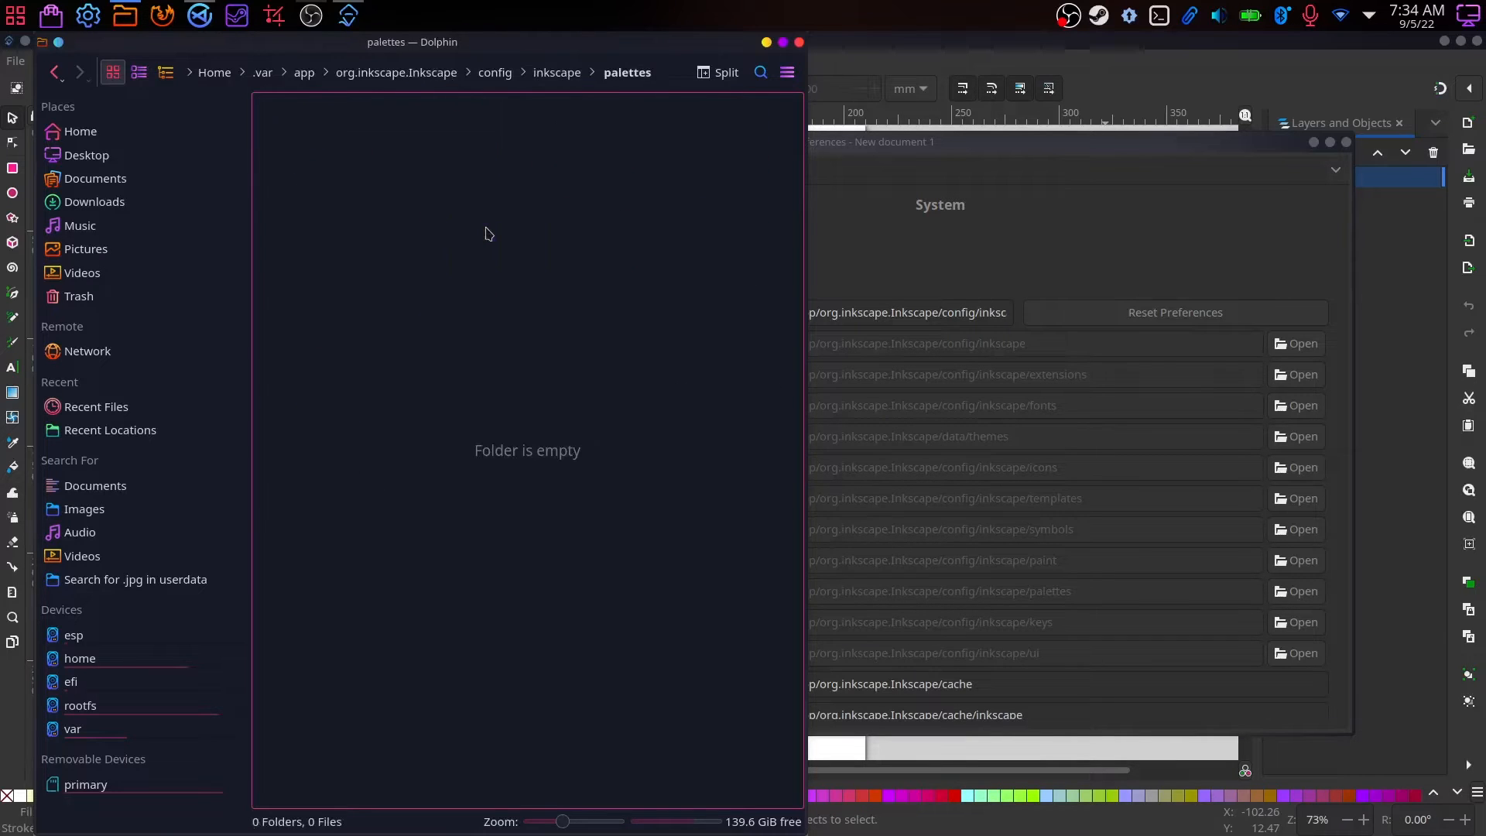
# Step: Create a new text file named projectpeaches.gpl in the palettes folder
pyautogui.rightClick(486, 231)
pyautogui.moveTo(562, 239)
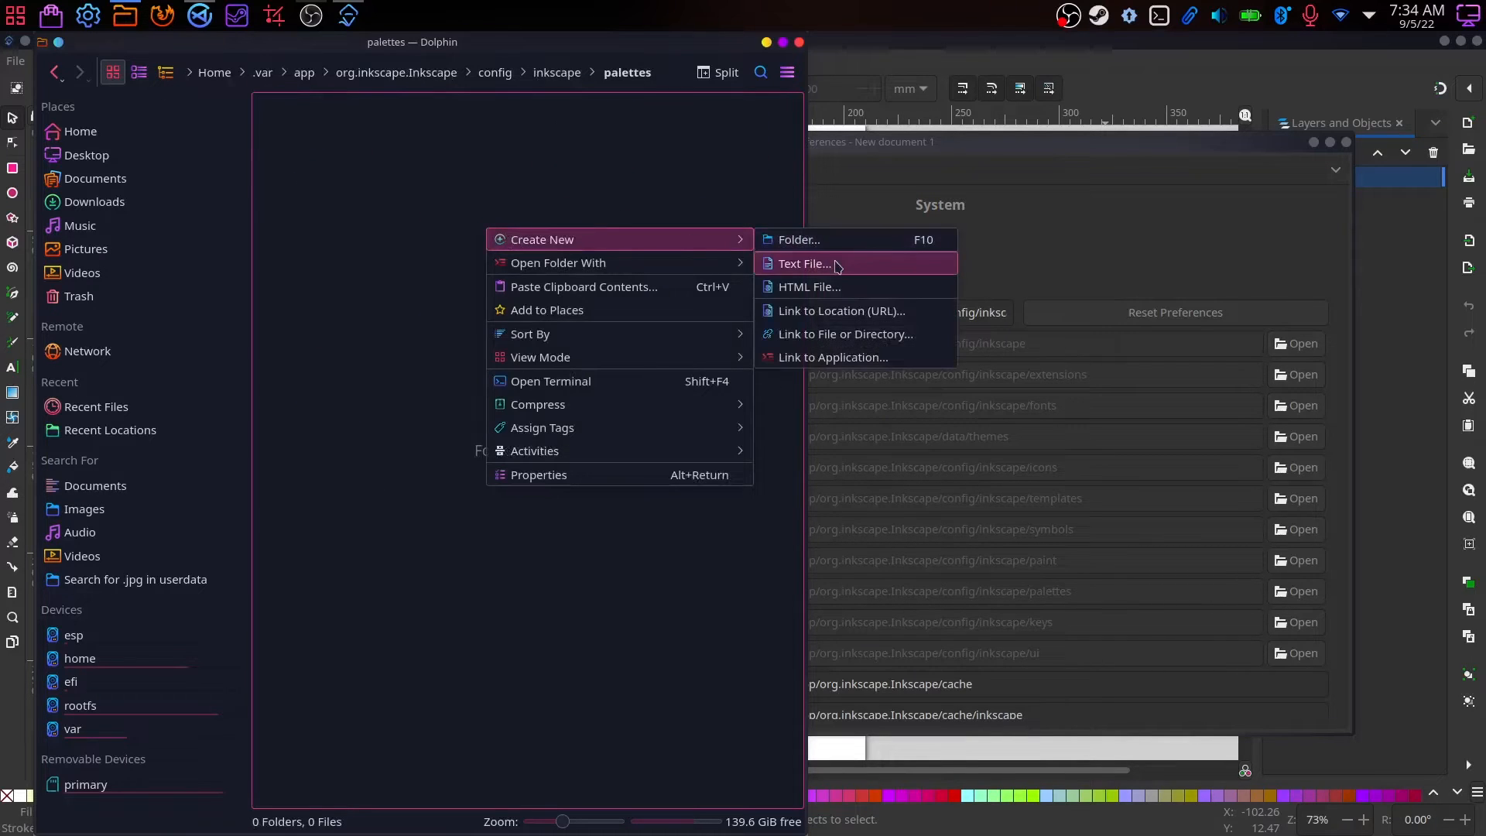
pyautogui.click(836, 266)
pyautogui.write('projectpeaches.gpl')
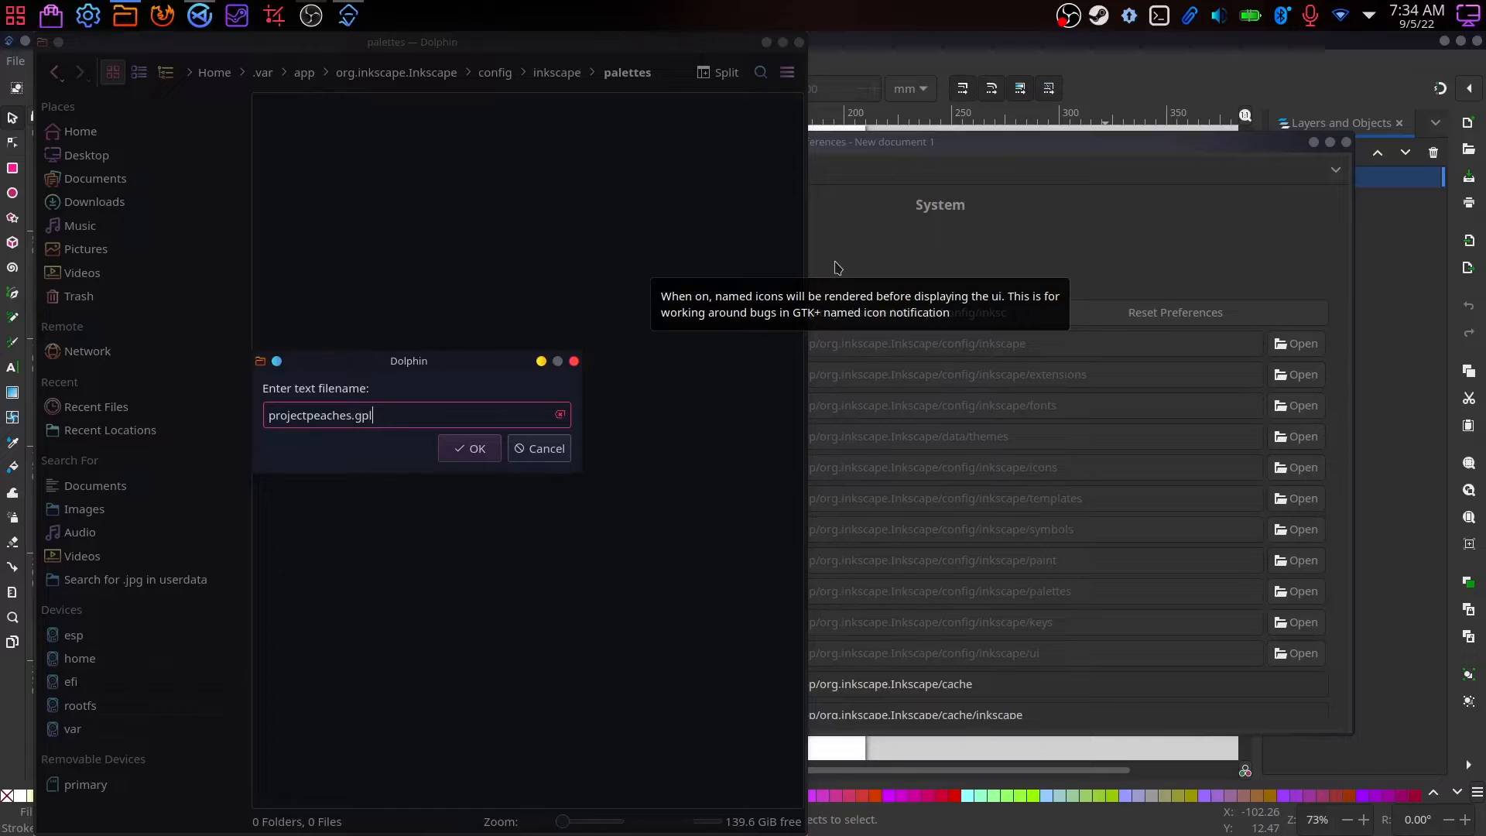
pyautogui.press('Return')
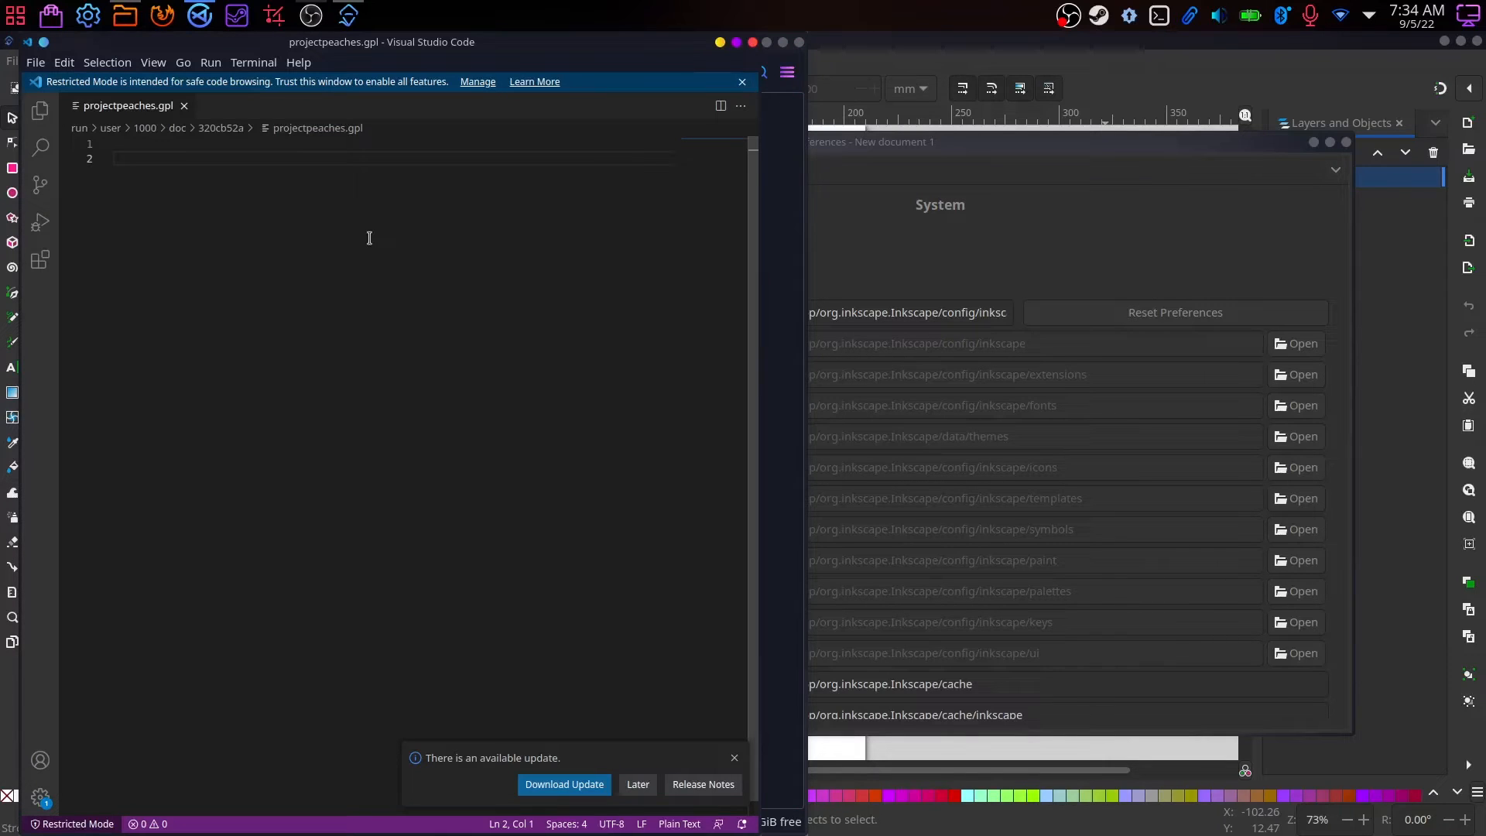
# Step: Enter the palette name line "Name: Project Peaches" on line 2 of projectpeaches.gpl in Visual Studio Code
pyautogui.write('NameL')
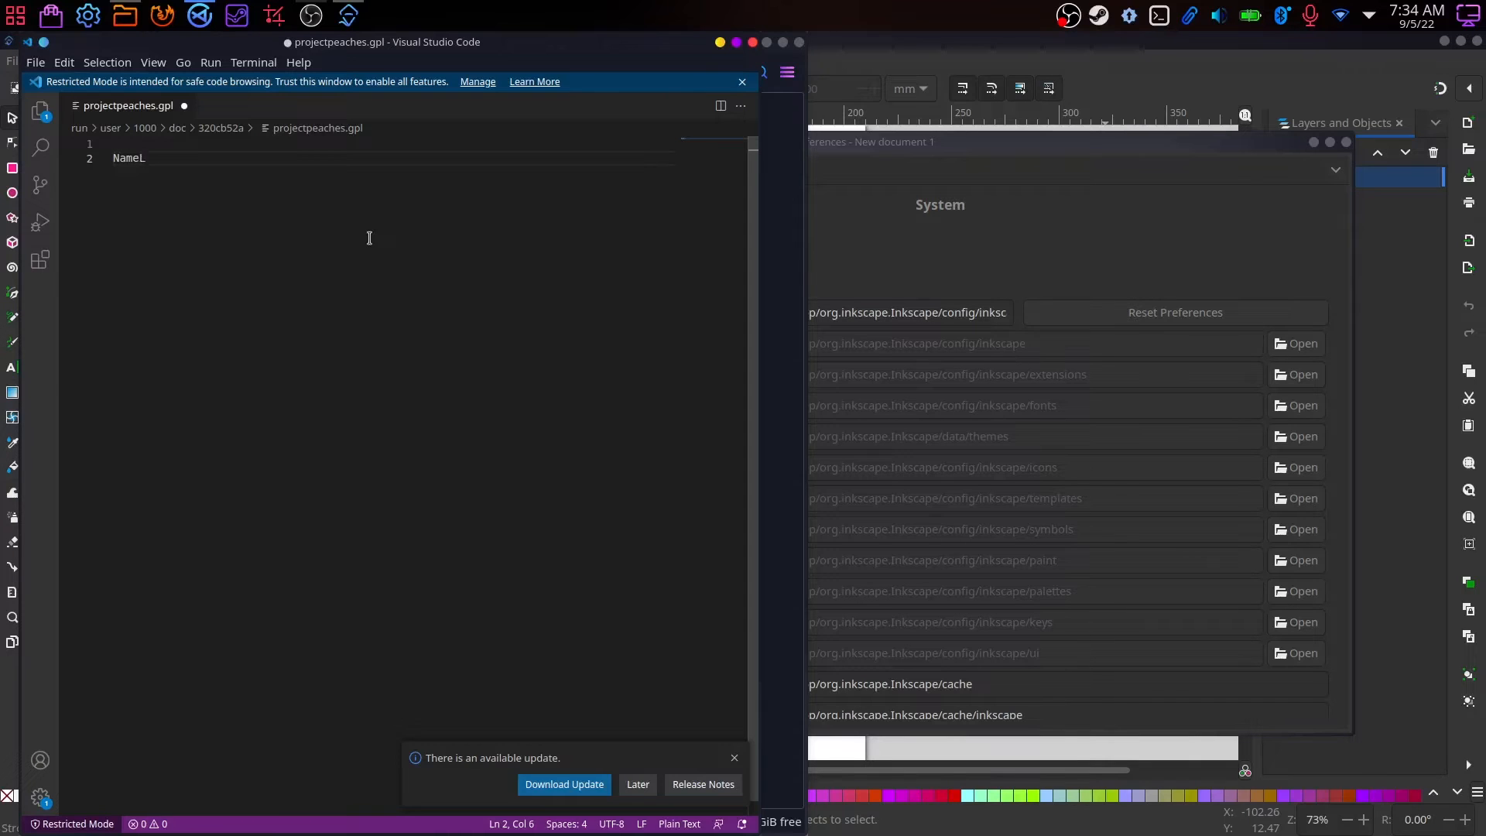
pyautogui.write(': Proje')
pyautogui.press('BackSpace')
pyautogui.write('t P')
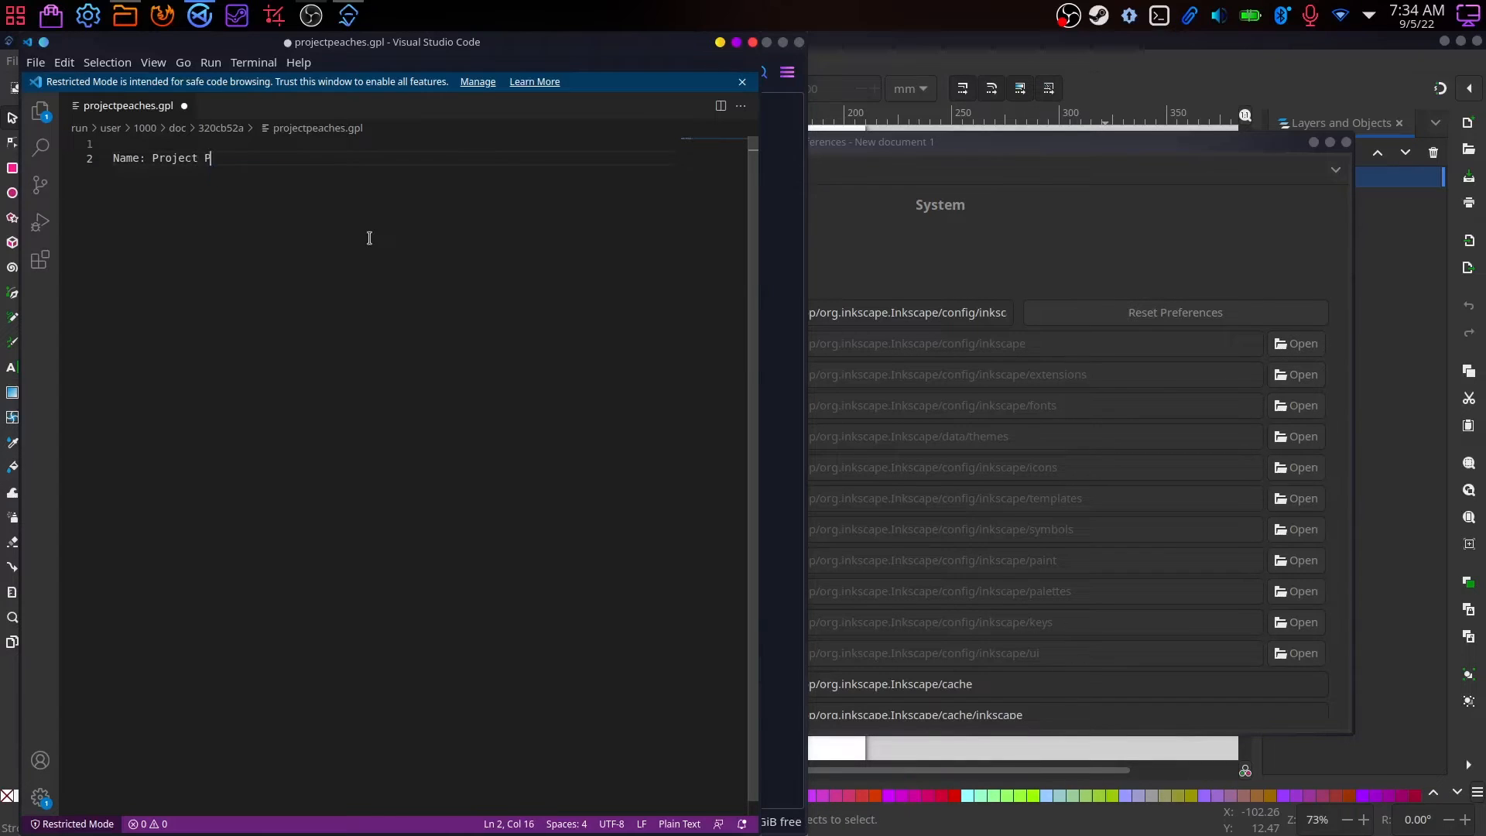
pyautogui.write('eaches')
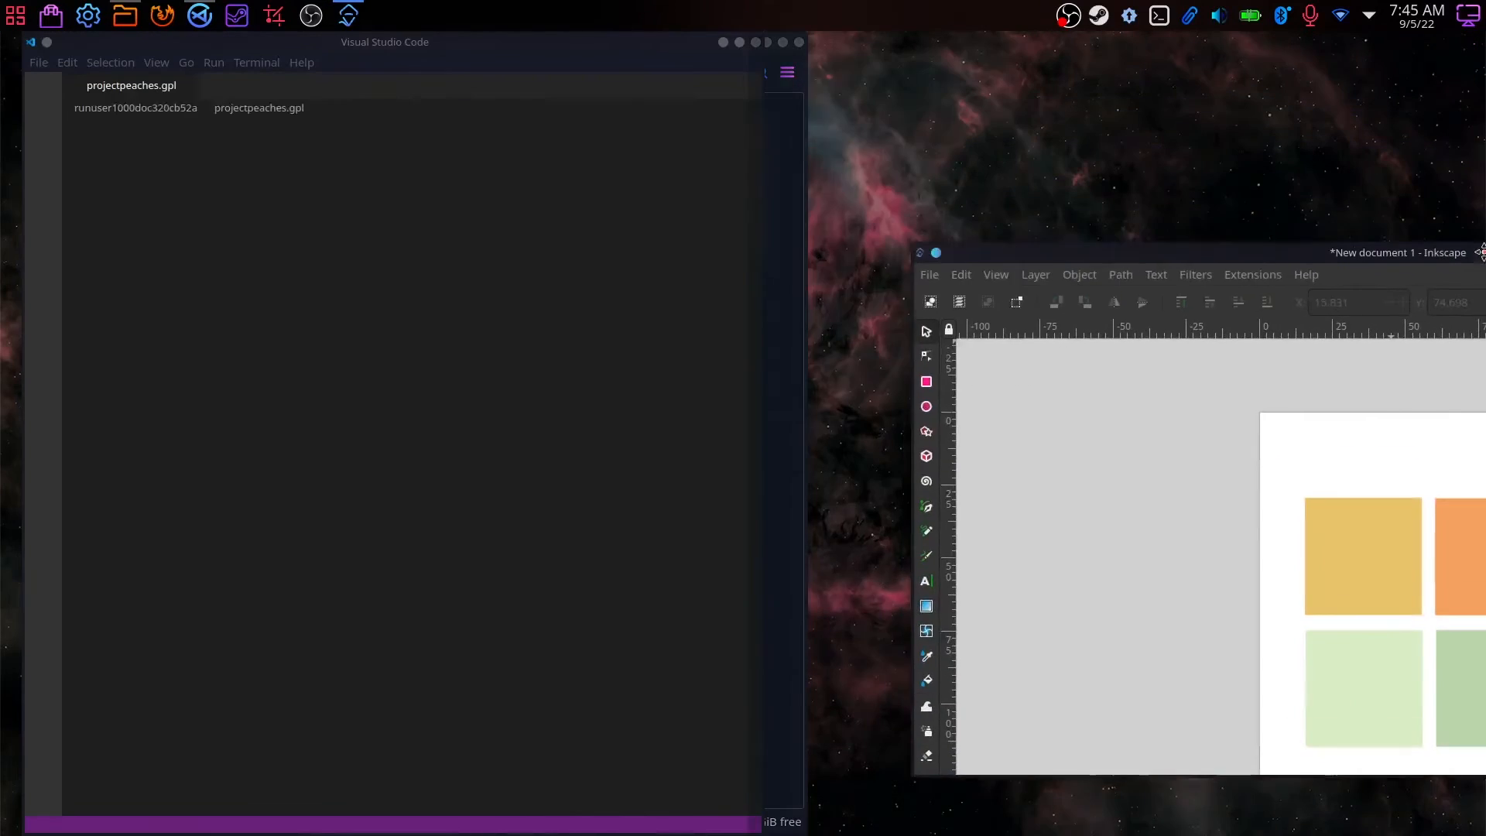
# Step: Tile the palette file's editor window and the Inkscape swatch document side by side, with the editor on the left half
pyautogui.moveTo(1478, 252)
pyautogui.mouseDown()
pyautogui.moveTo(796, 255)
pyautogui.moveTo(1324, 174)
pyautogui.moveTo(1484, 240)
pyautogui.mouseUp()
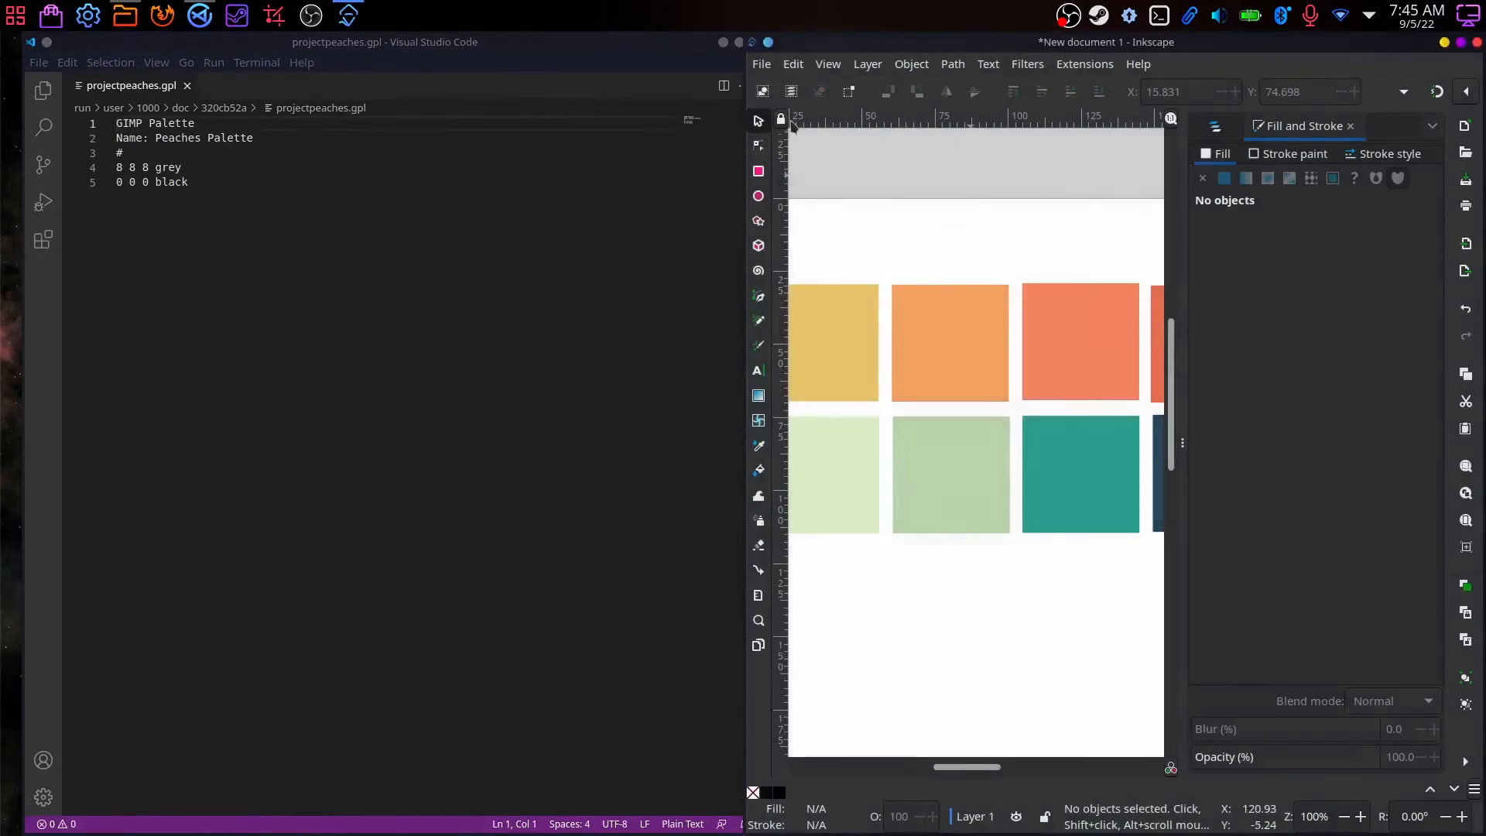
pyautogui.moveTo(533, 44); pyautogui.dragTo(1, 333)
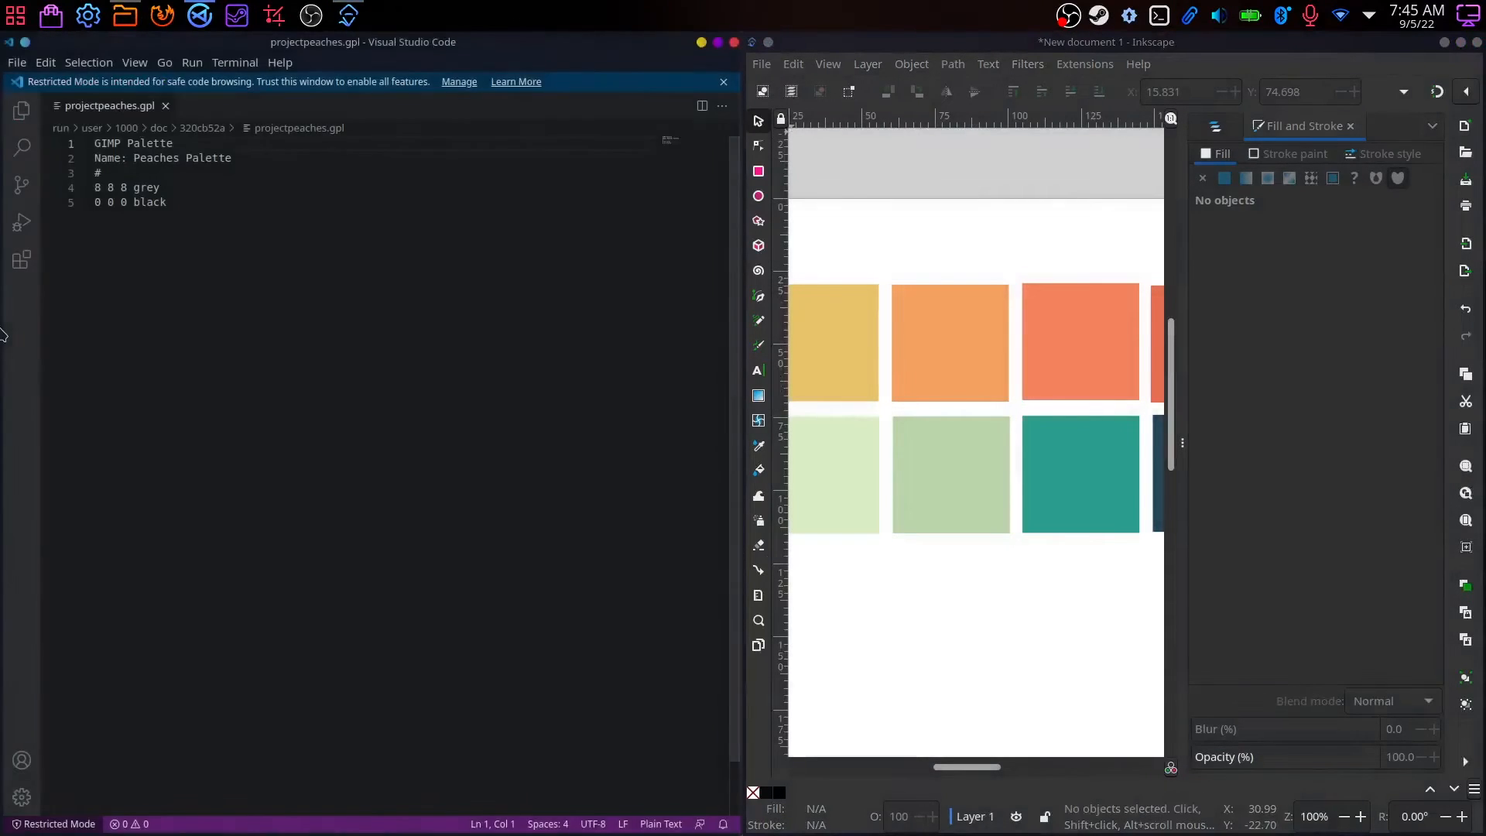
pyautogui.click(1184, 374)
pyautogui.moveTo(1182, 374)
pyautogui.mouseDown()
pyautogui.moveTo(1385, 335)
pyautogui.moveTo(1259, 364)
pyautogui.mouseUp()
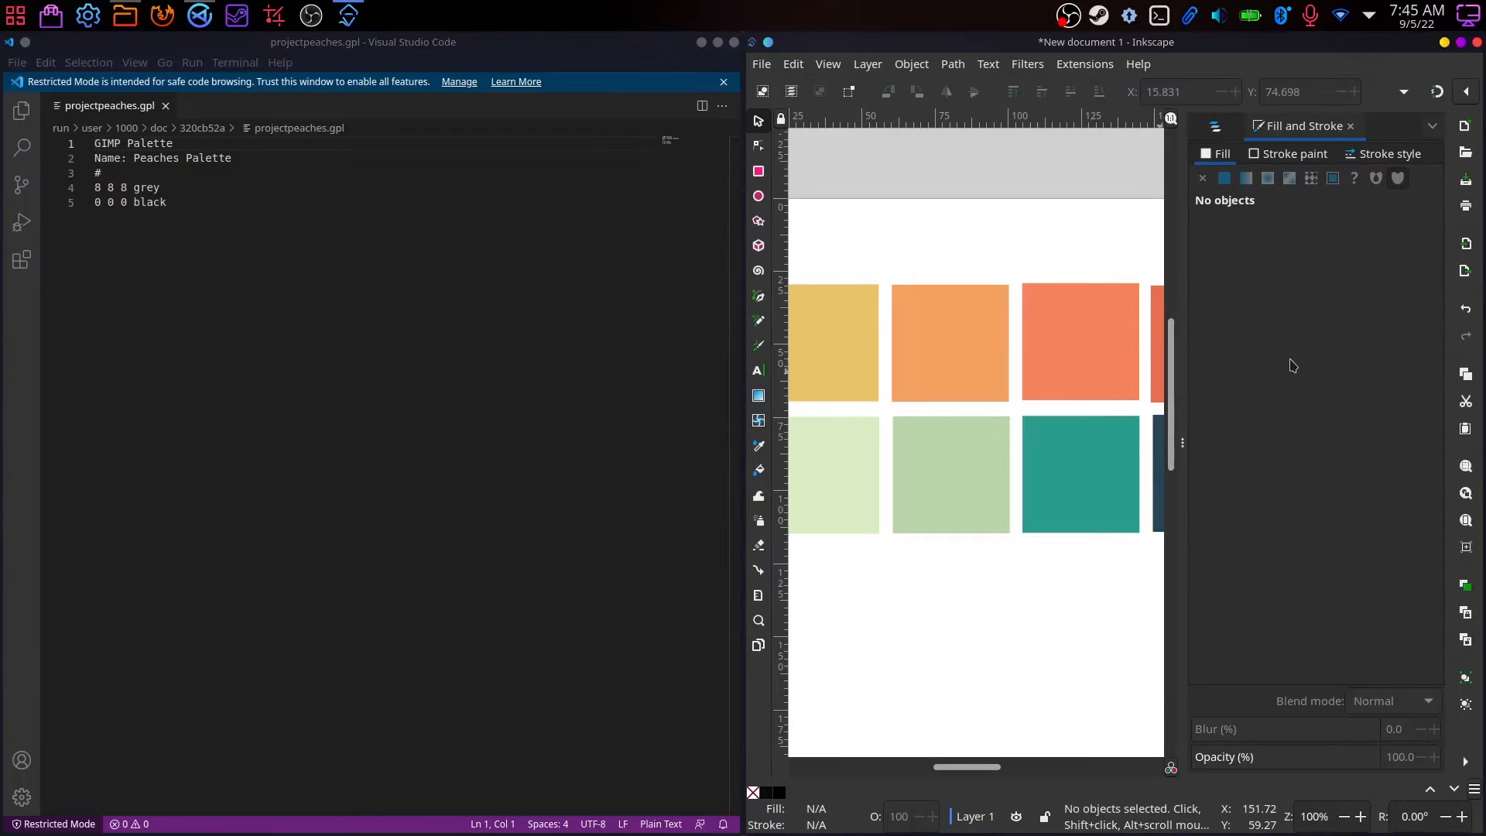
# Step: Show the yellow square's fill color in Inkscape and select the grey and black sample entries in the palette file
pyautogui.click(208, 203)
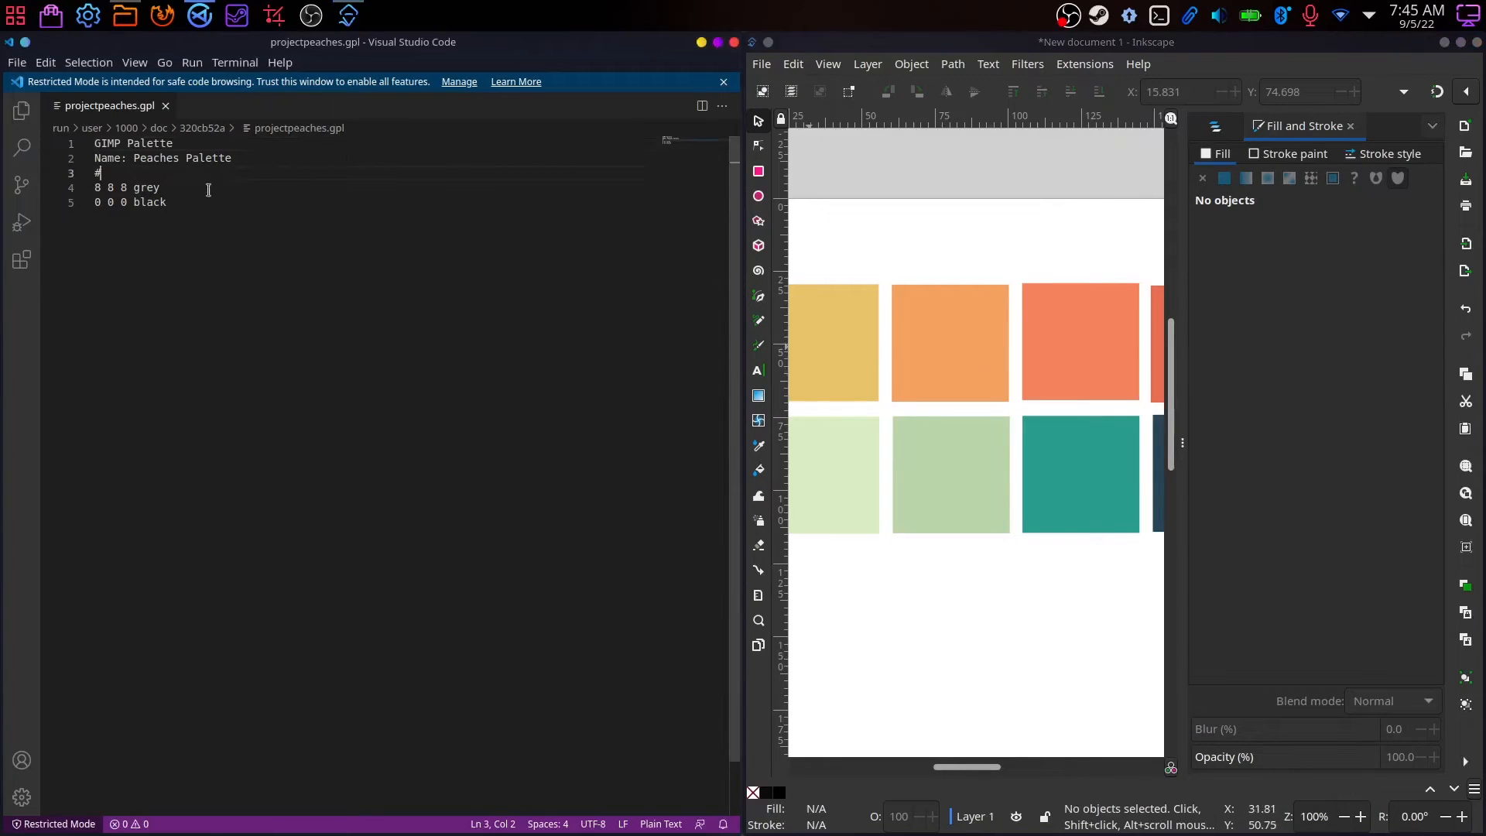
pyautogui.click(821, 333)
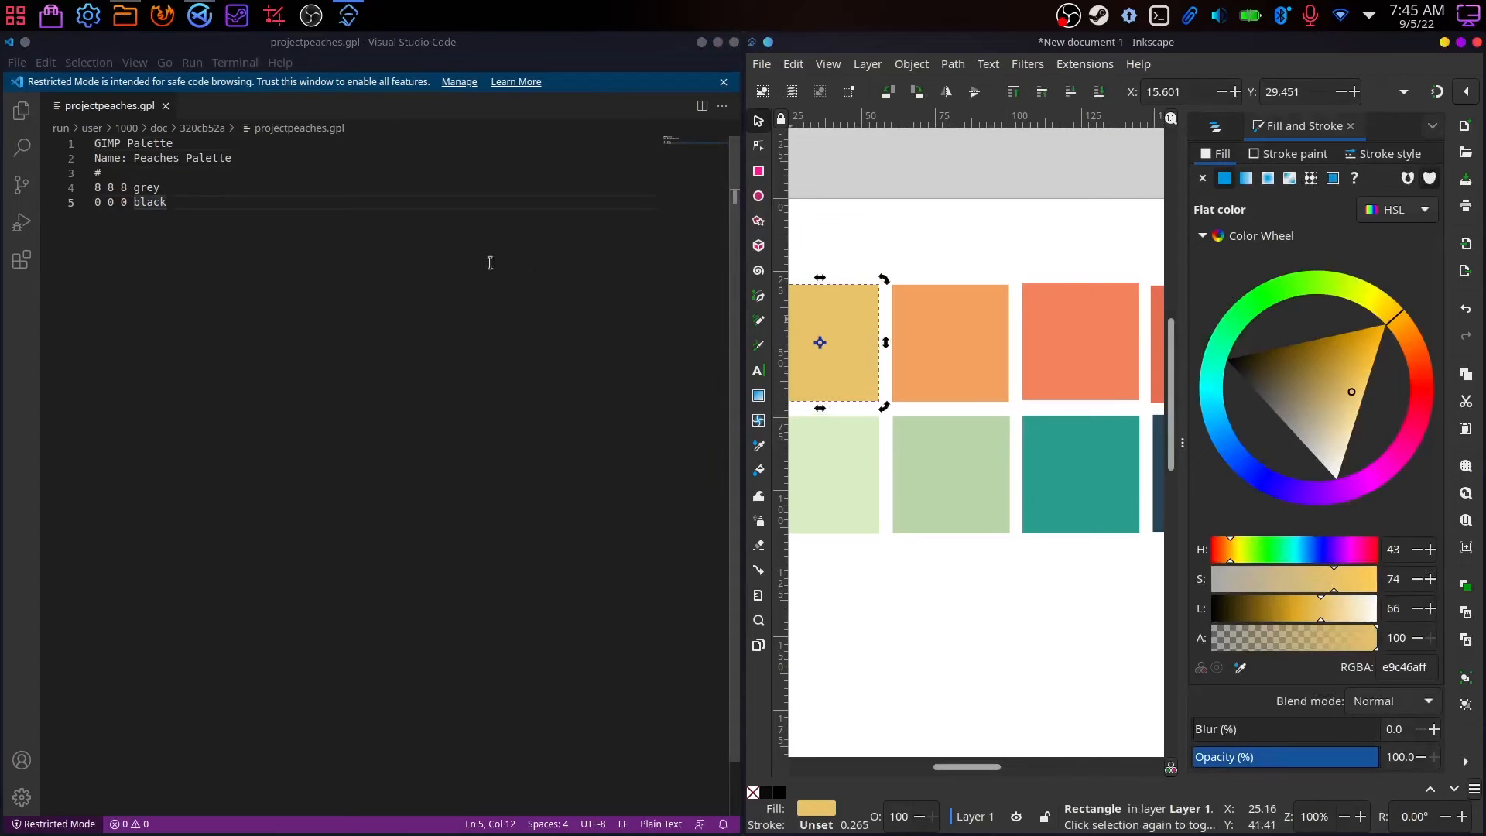
pyautogui.moveTo(214, 206); pyautogui.dragTo(89, 190)
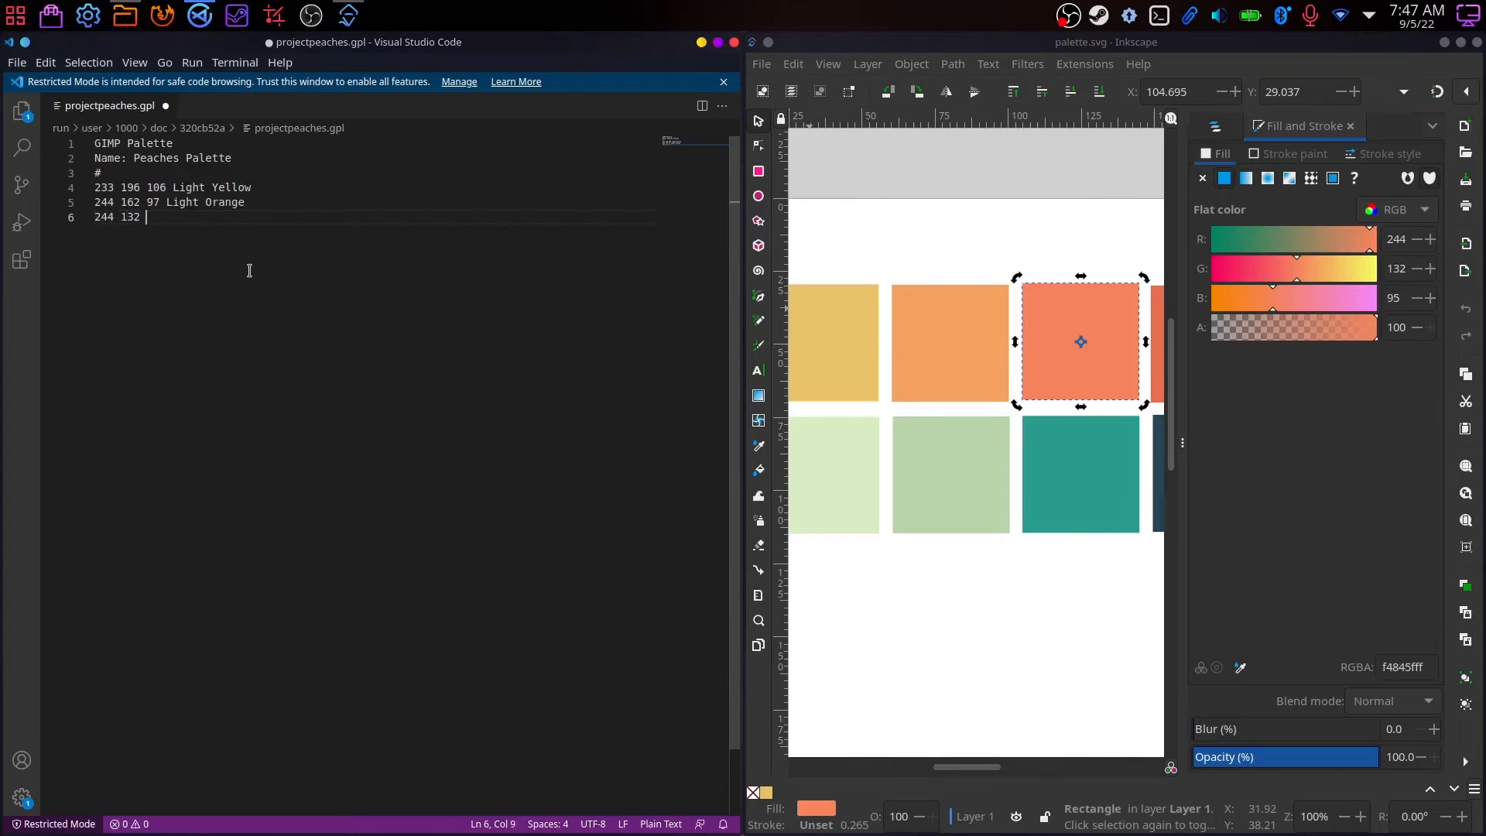
# Step: Complete the line 6 color entry with the blue value 95 and the name Peache, and start a new line
pyautogui.write('95 Peach')
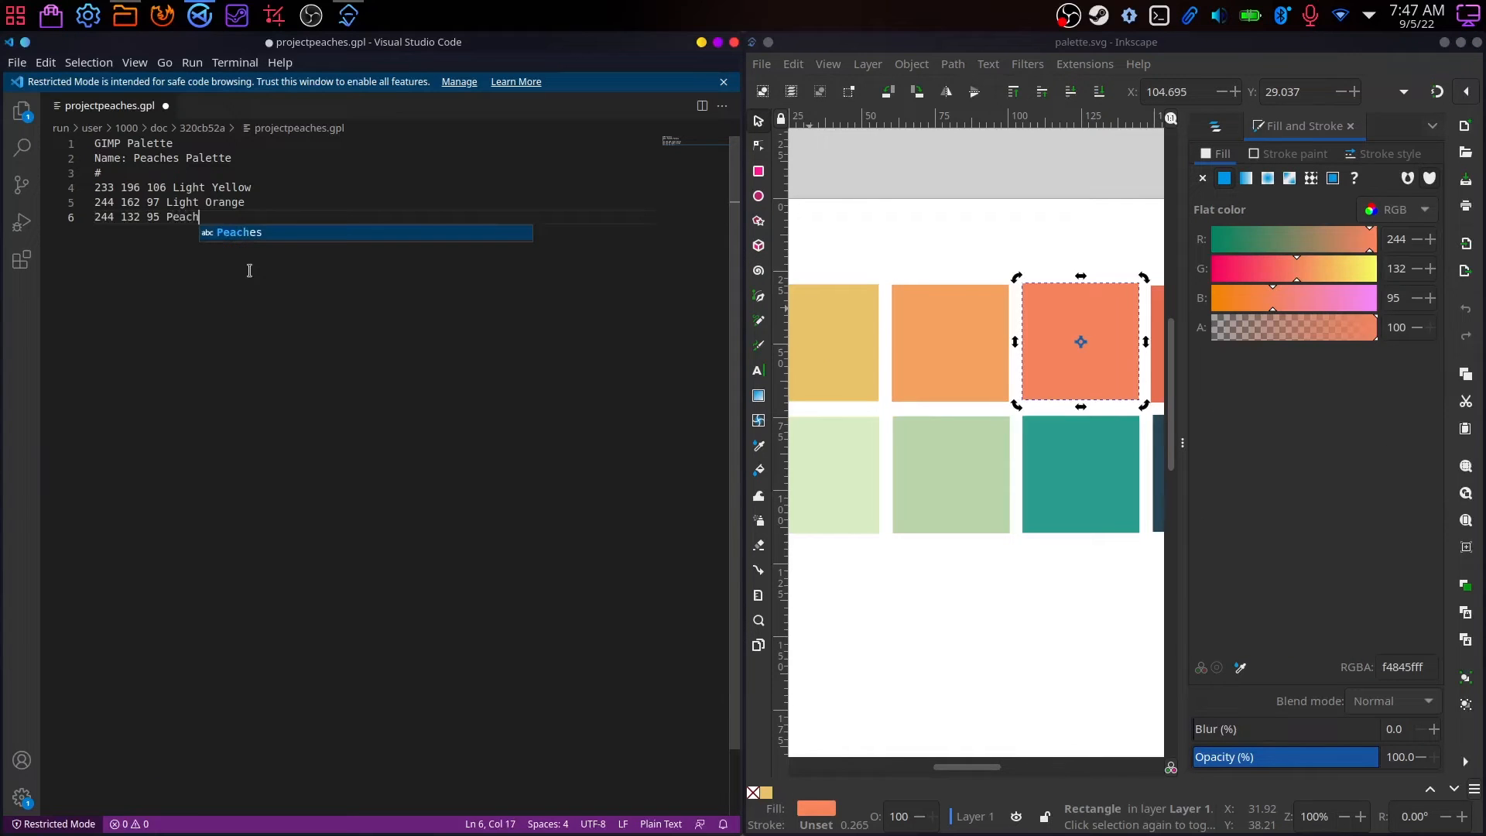
pyautogui.write('e')
pyautogui.press('Escape')
pyautogui.press('Return')
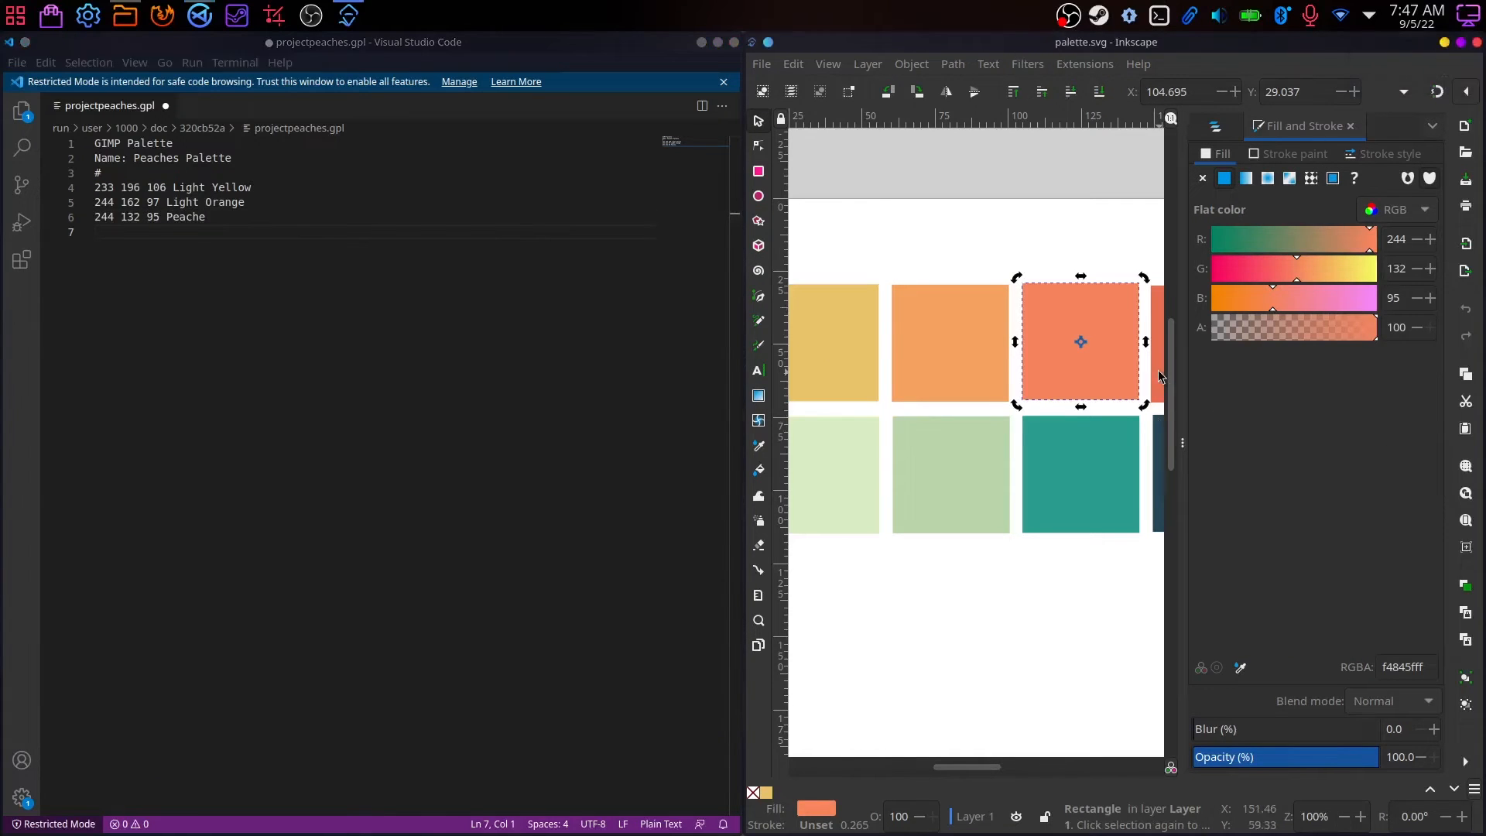
# Step: Correct the line 6 color name to Peach and add the entry "231 111 81 Strong Peach" for the darker peach square
pyautogui.click(1157, 370)
pyautogui.click(467, 242)
pyautogui.click(210, 216)
pyautogui.press('BackSpace')
pyautogui.press('Down')
pyautogui.write('231 111 81 Strong Peach')
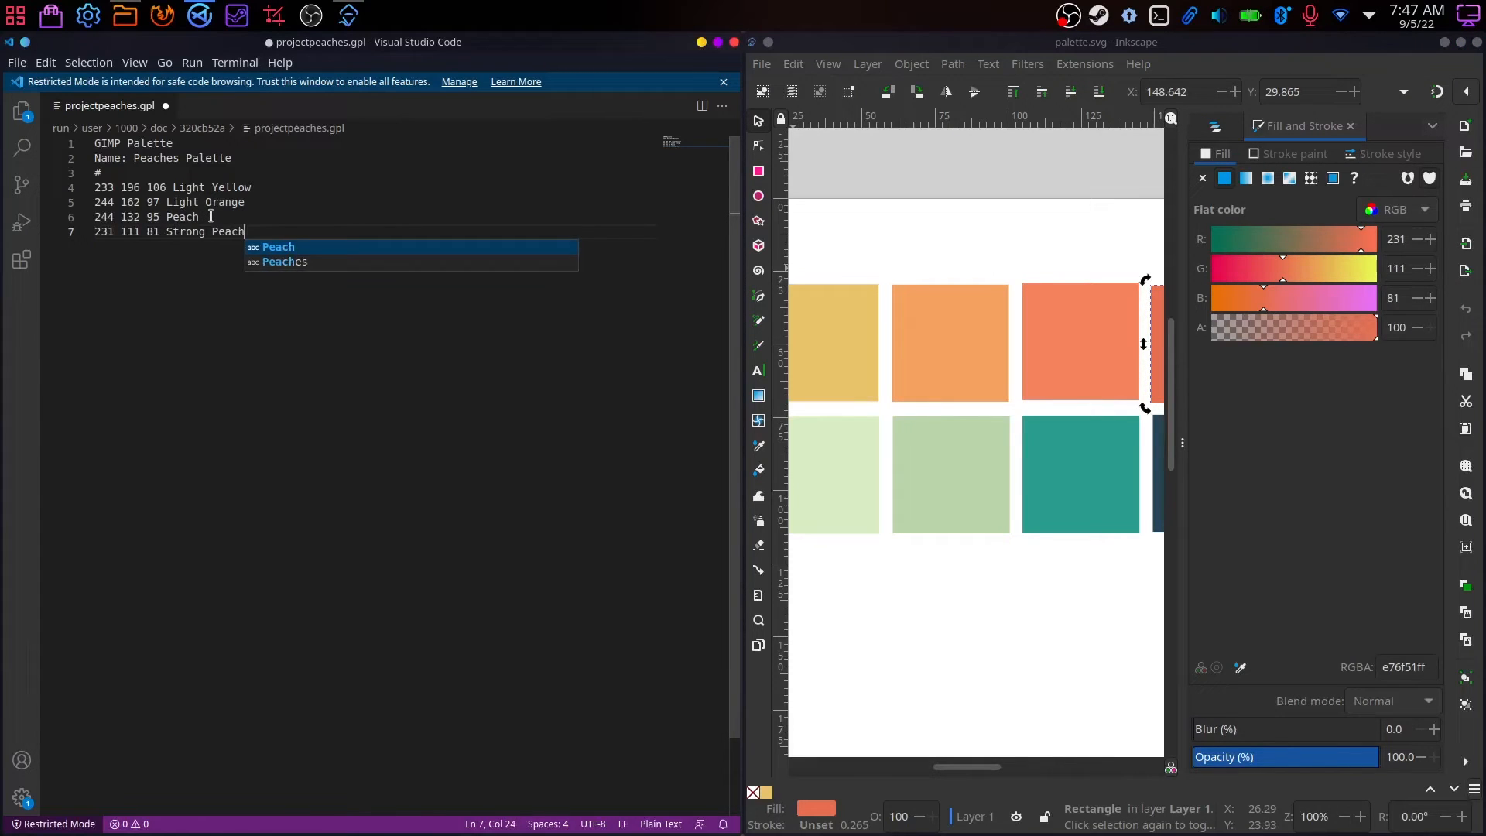
pyautogui.press('Return')
# Step: Add the pale green square's RGB color to the palette file as "218 237 196 Pale"
pyautogui.click(846, 461)
pyautogui.click(521, 318)
pyautogui.write('218 237 196 Palette')
pyautogui.press('BackSpace')
pyautogui.press('Return')
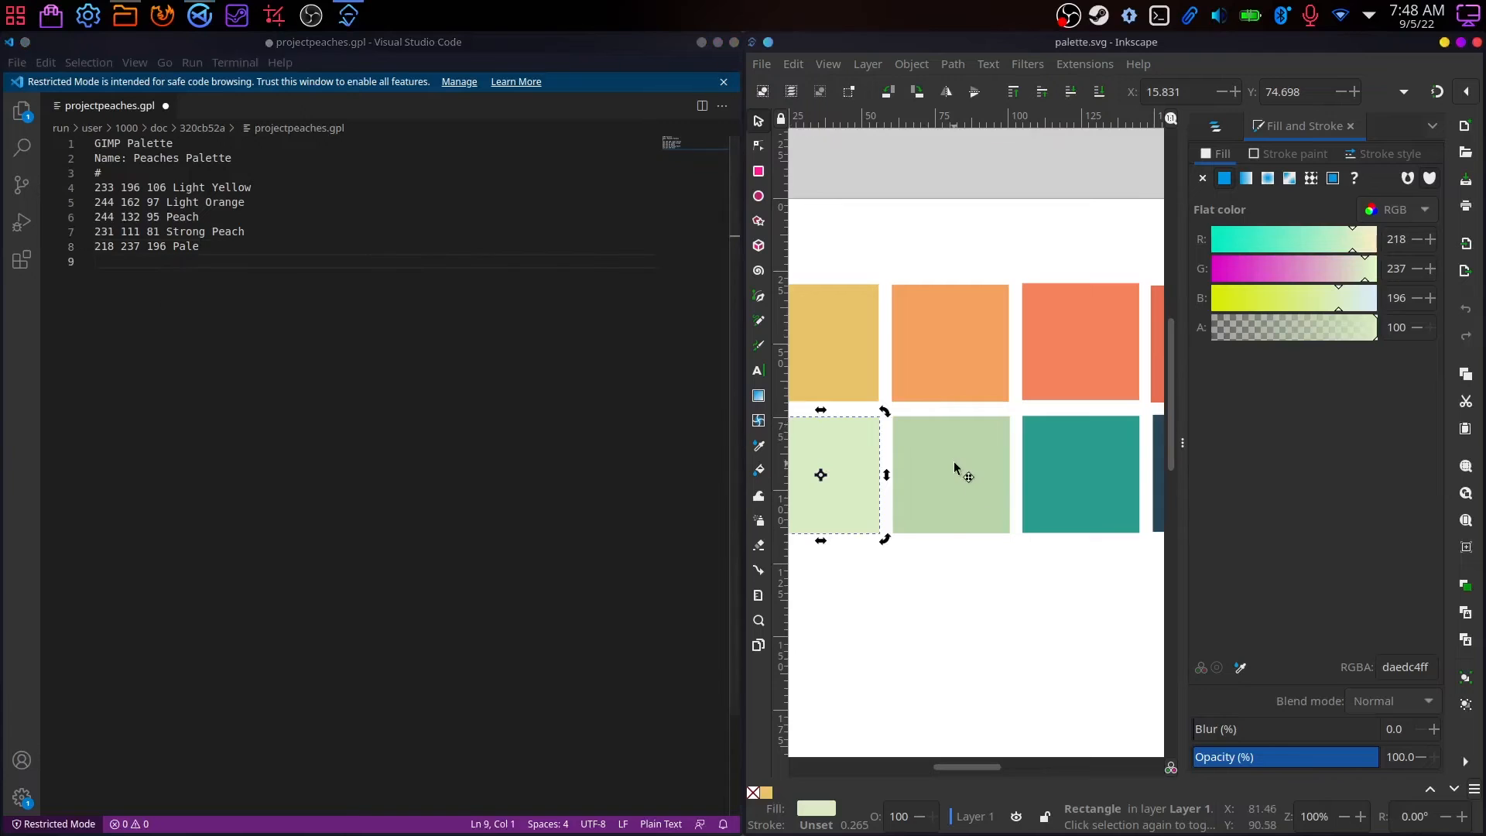
# Step: Add the mid-green square's RGB color to the palette file as "186 212 170 Mint"
pyautogui.click(956, 478)
pyautogui.click(266, 280)
pyautogui.write('186 212 ')
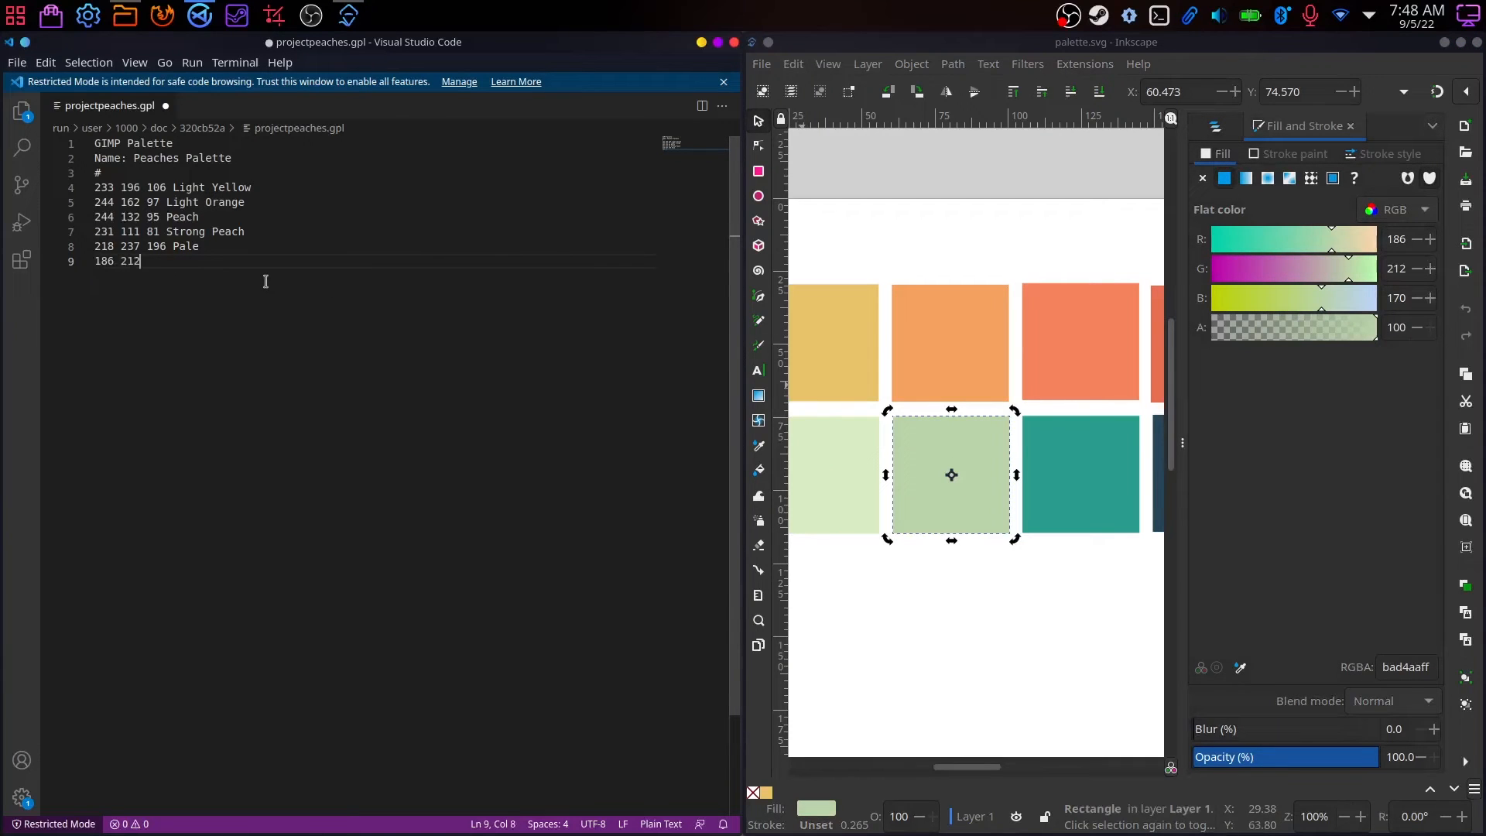
pyautogui.write('170 Mint')
pyautogui.press('Return')
# Step: Add the teal square's RGB color as "42 157 143 Teal" and save the palette file
pyautogui.click(1104, 492)
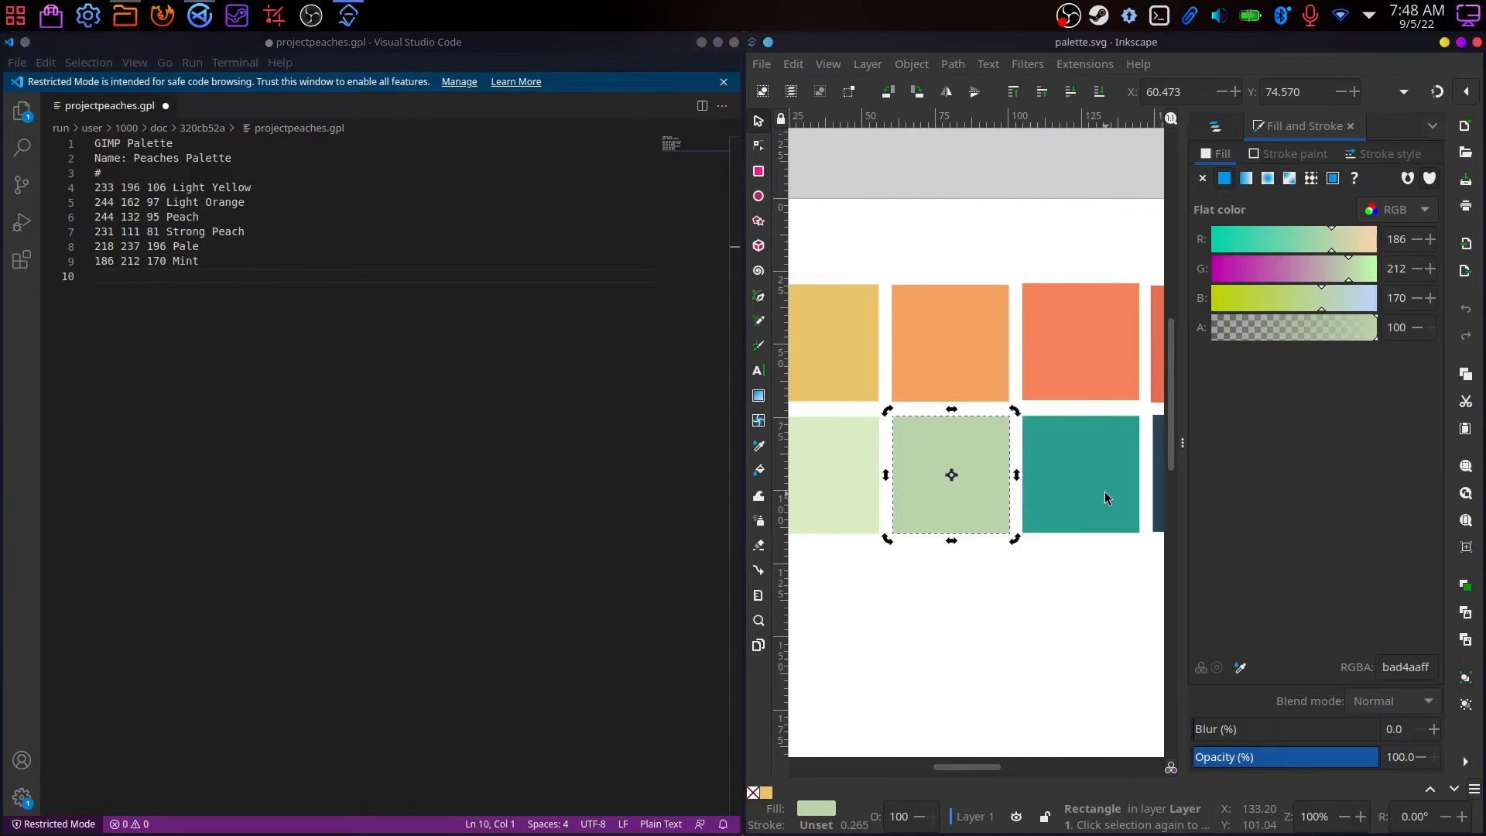
pyautogui.click(537, 406)
pyautogui.write('42 157 143 Teal')
pyautogui.press('Return')
pyautogui.hotkey('ctrl', 's')
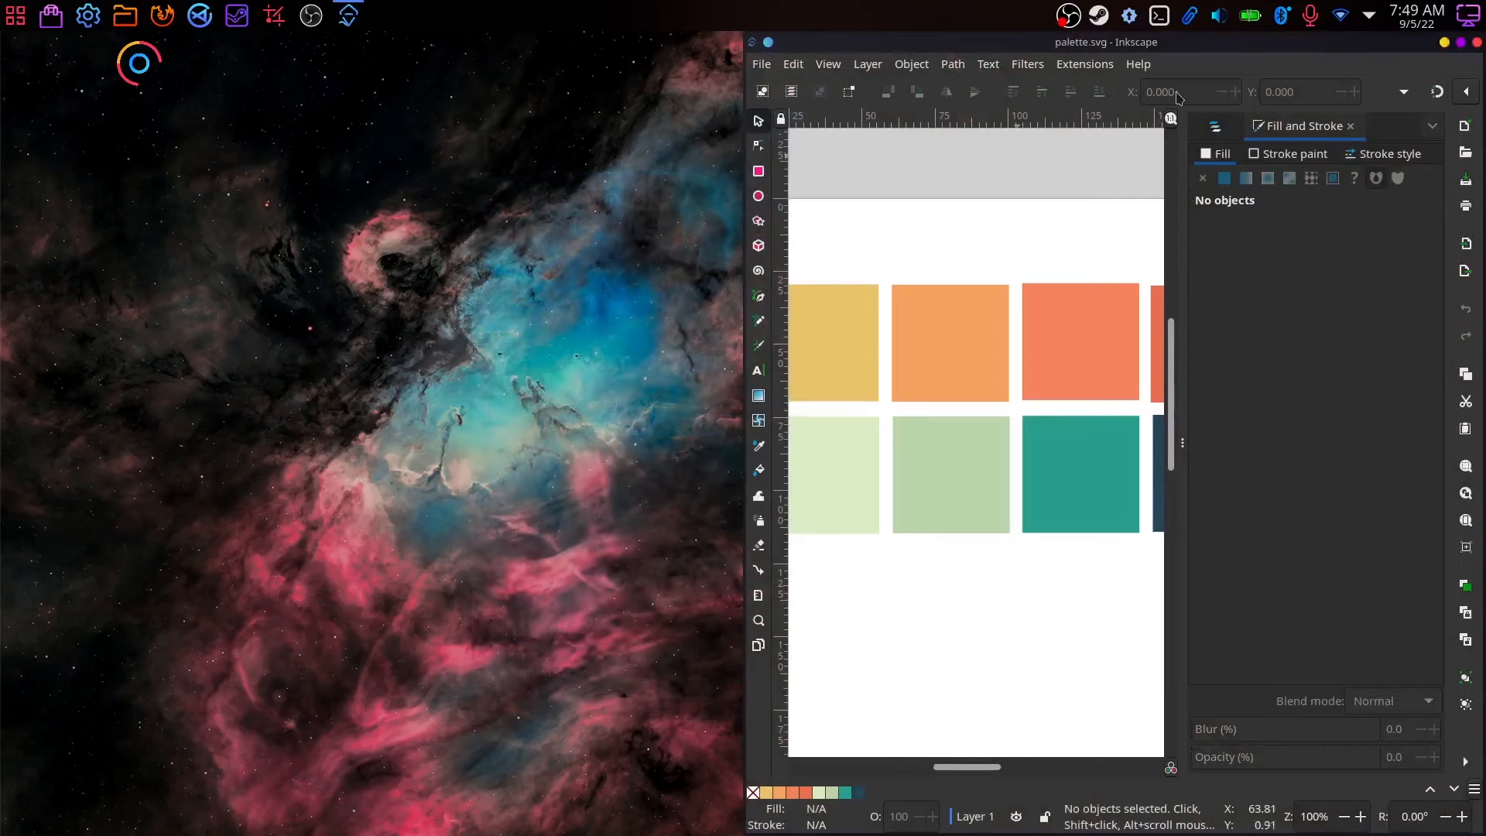
# Step: Maximize the Inkscape window and fill the light orange and peach squares with the custom palette's Teal, continuing with the strong peach square
pyautogui.click(1460, 43)
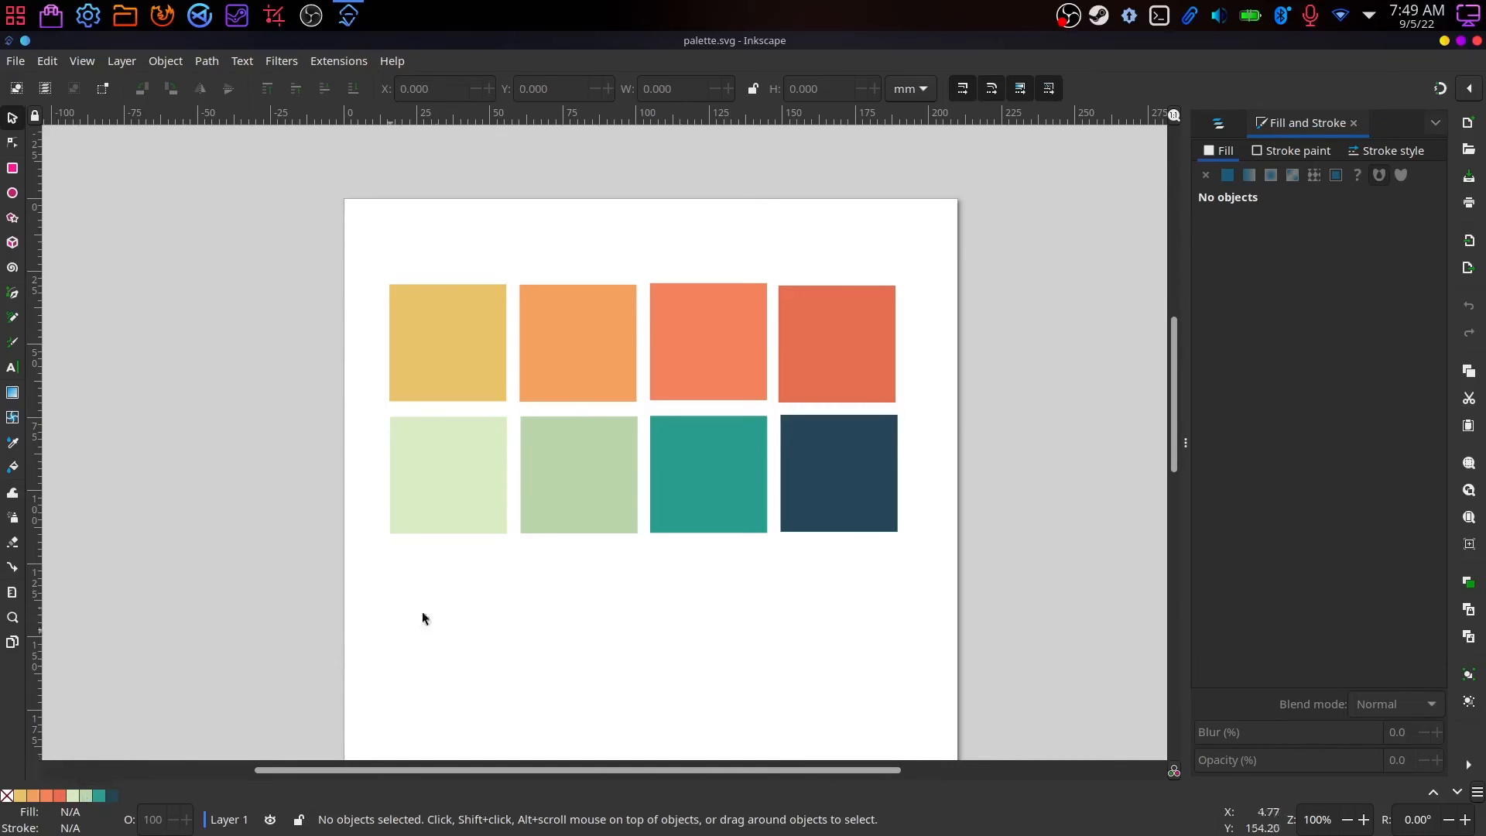
pyautogui.click(632, 340)
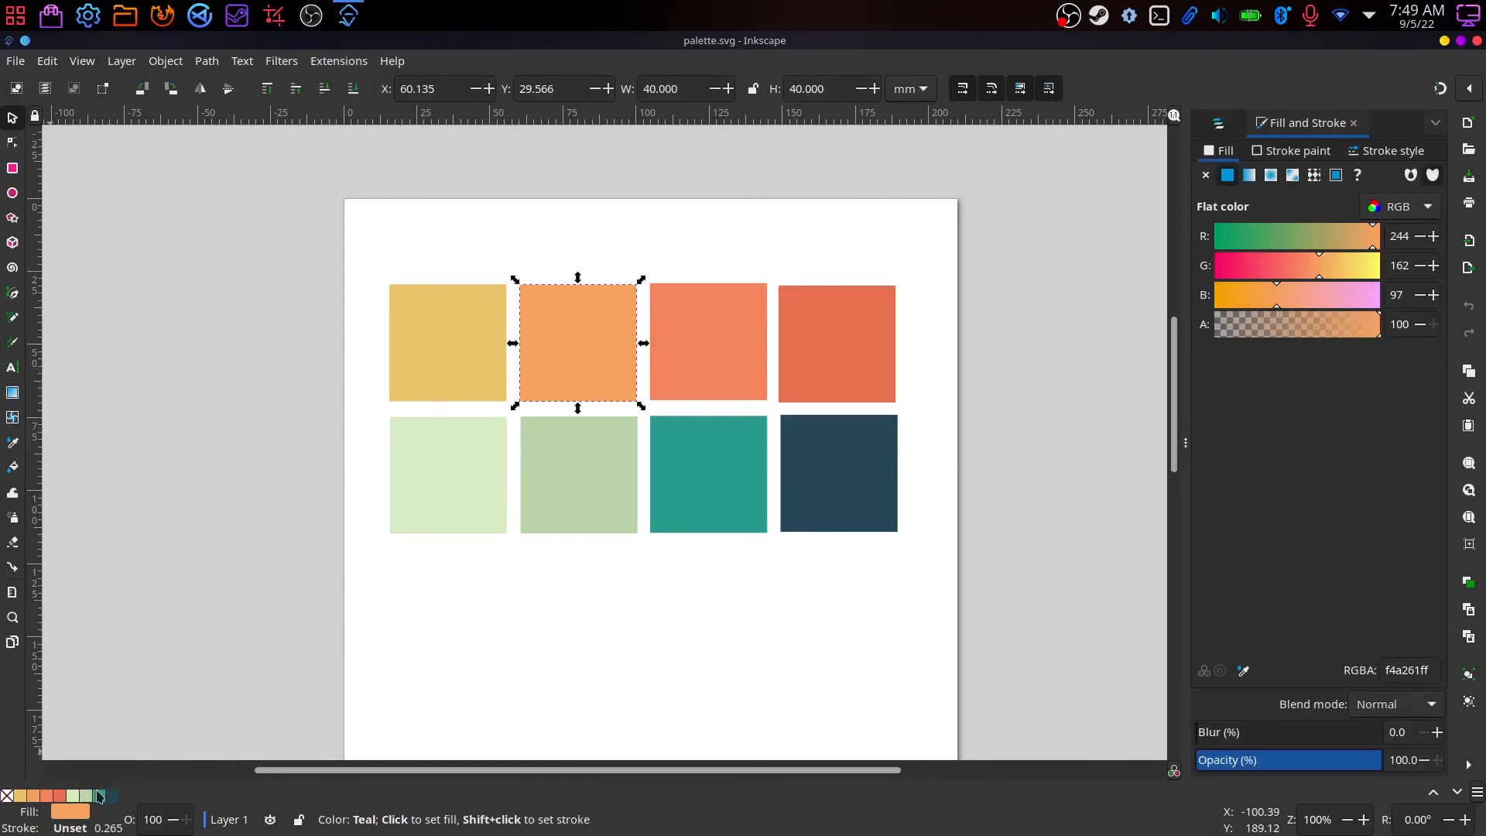
pyautogui.click(101, 795)
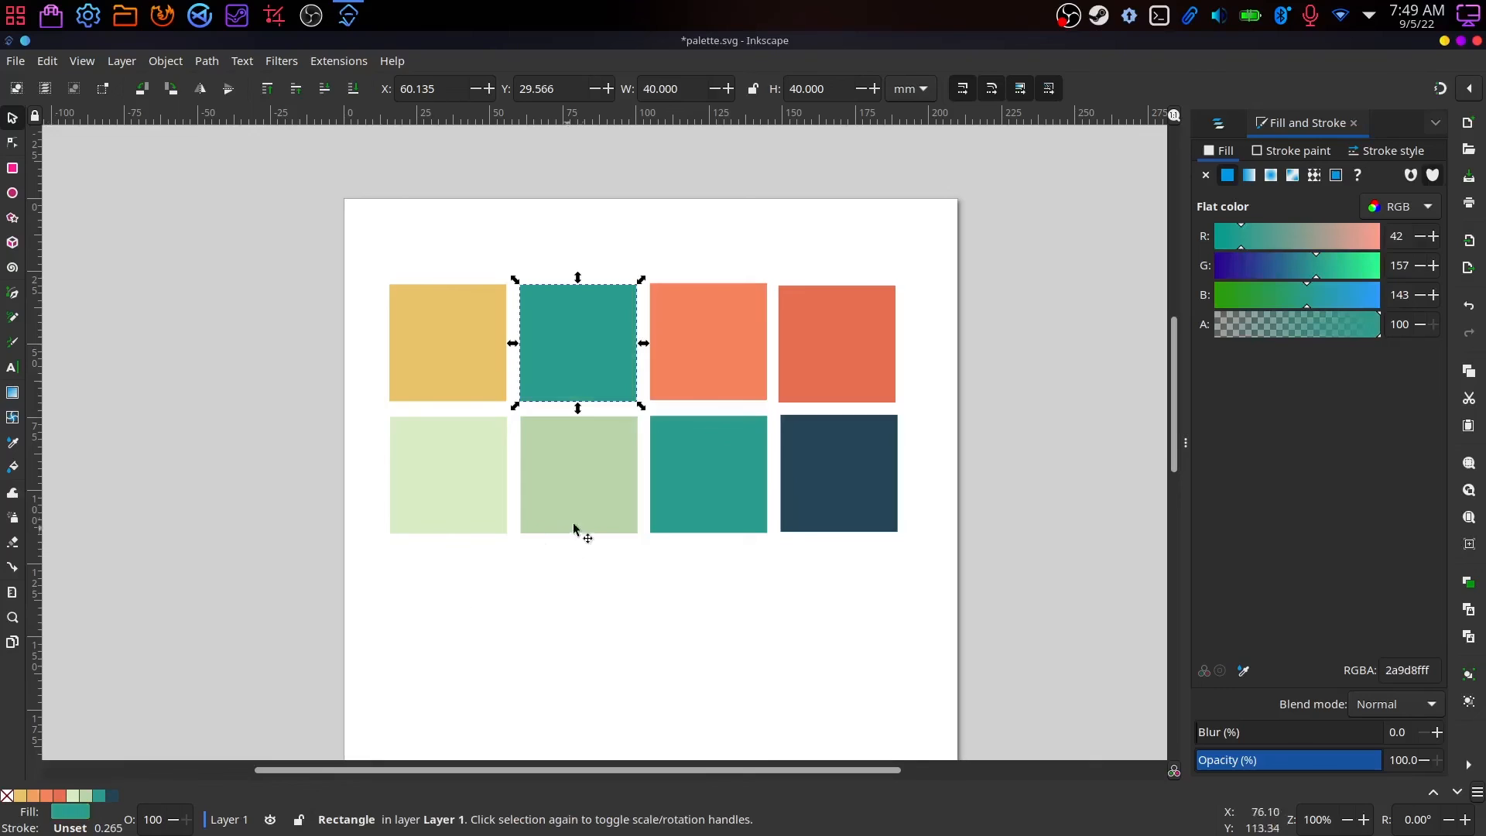
pyautogui.click(727, 319)
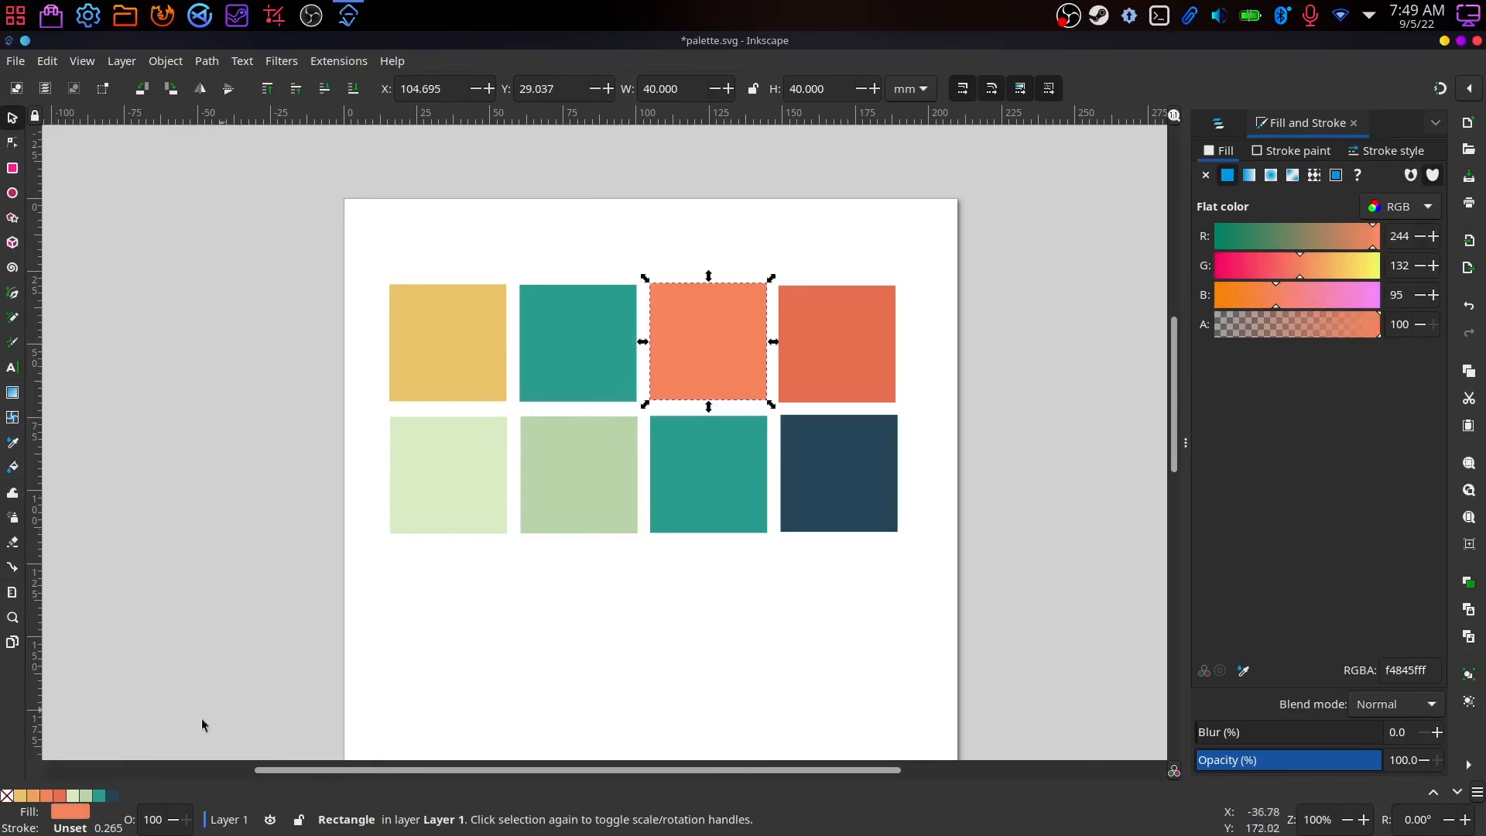
pyautogui.click(101, 795)
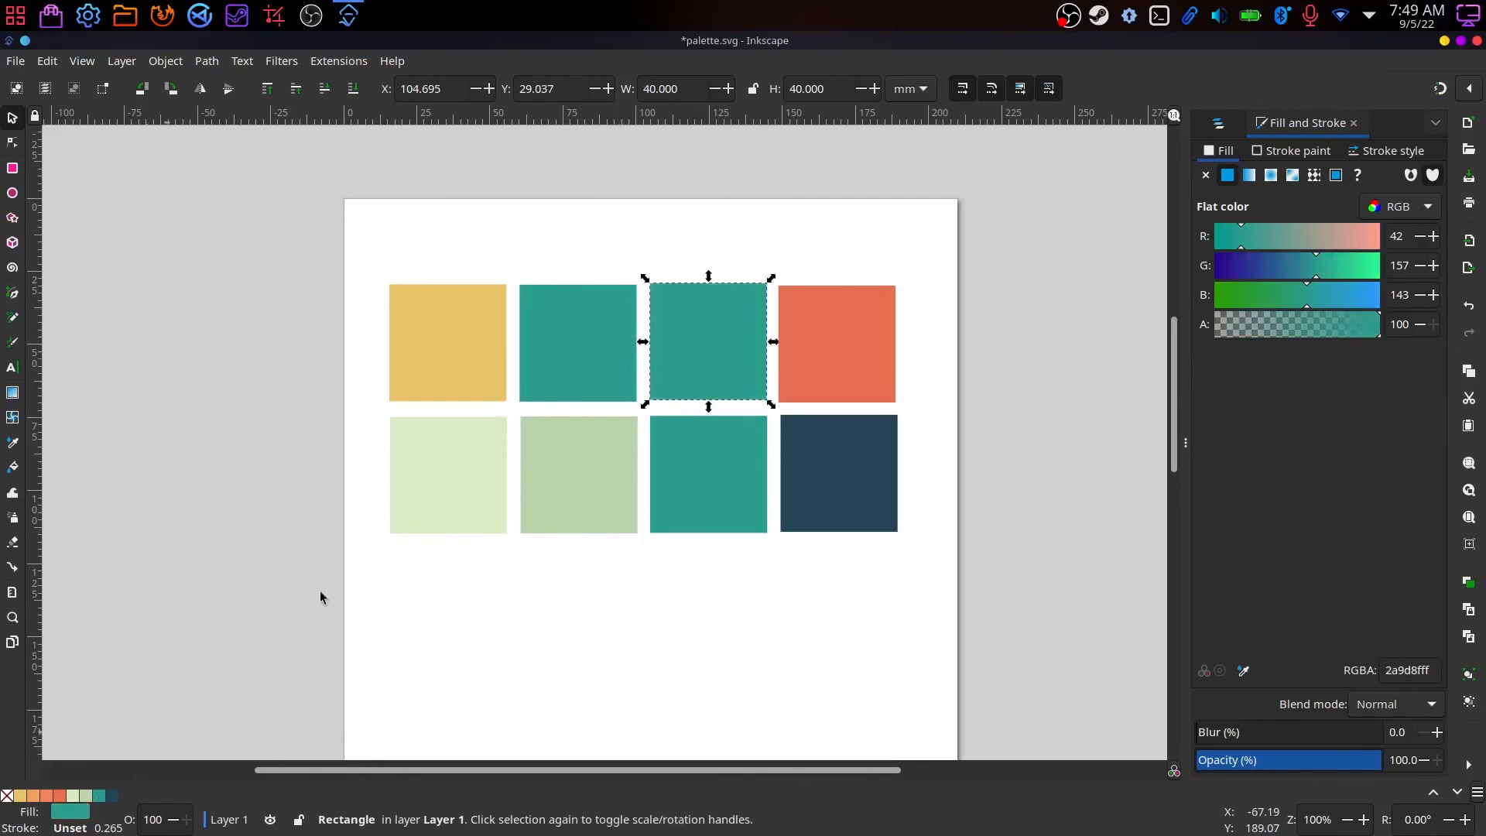
pyautogui.click(867, 354)
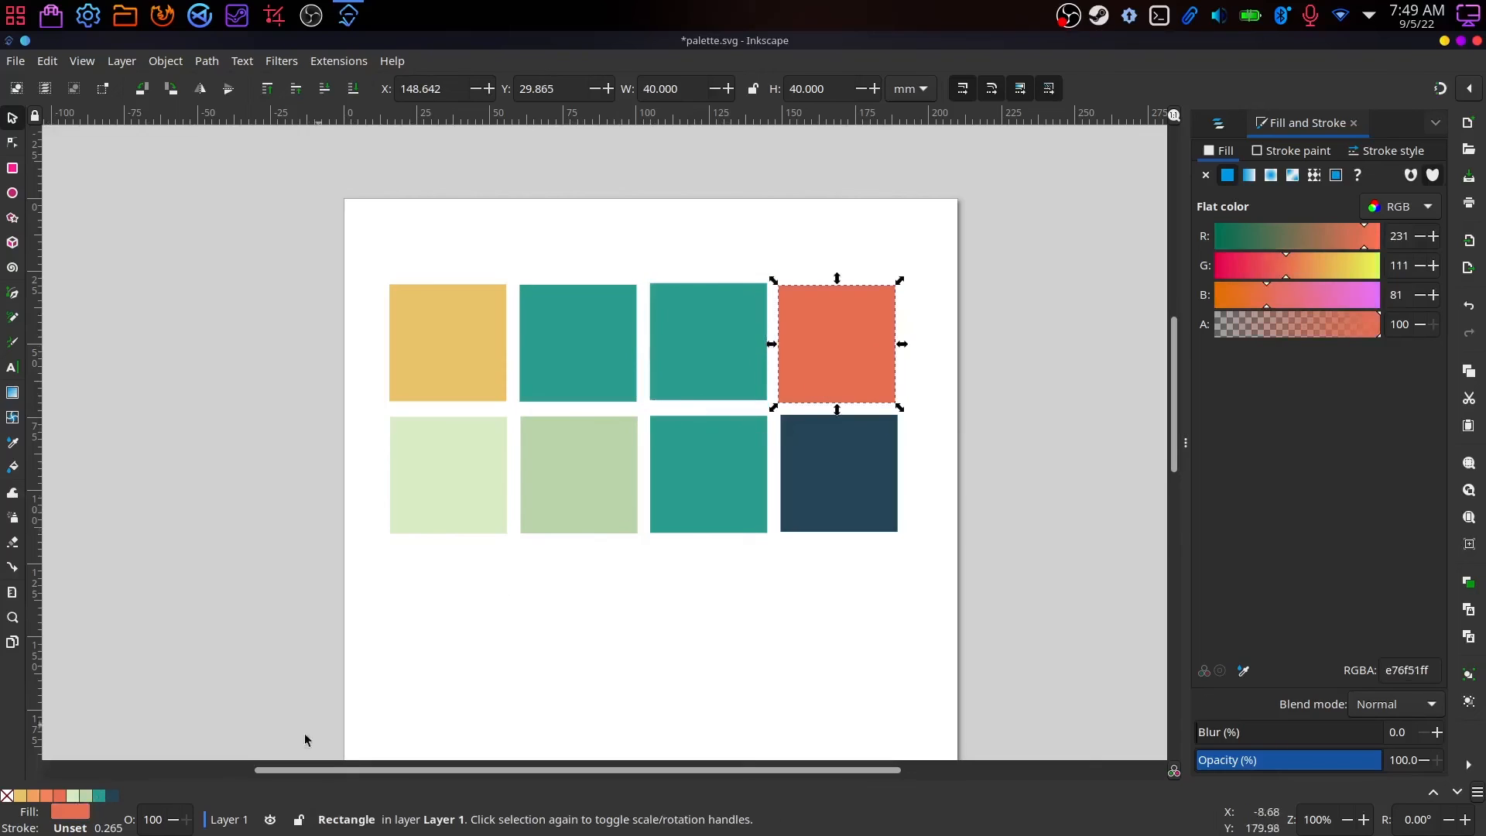